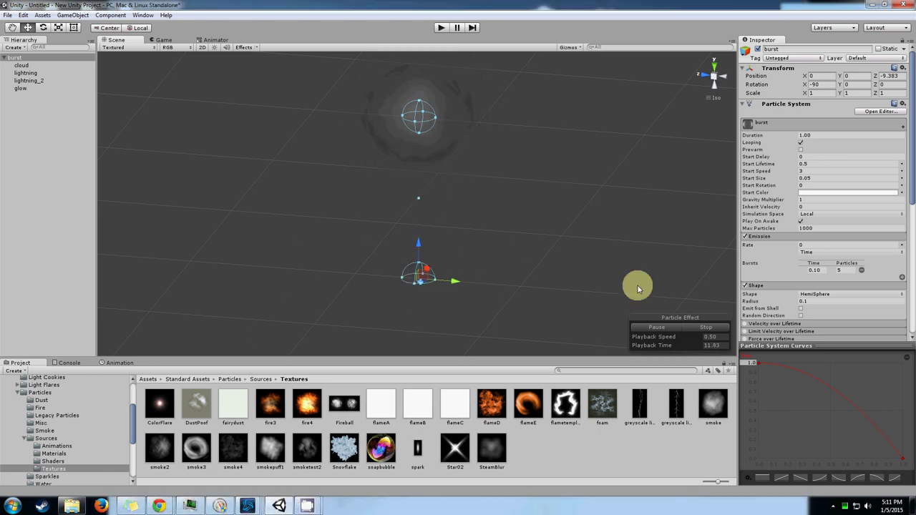
- Set the effect preview playback speed to 0.5
{"action": "left_click", "coordinate": [719, 337]}
{"action": "type", "text": "0.5"}
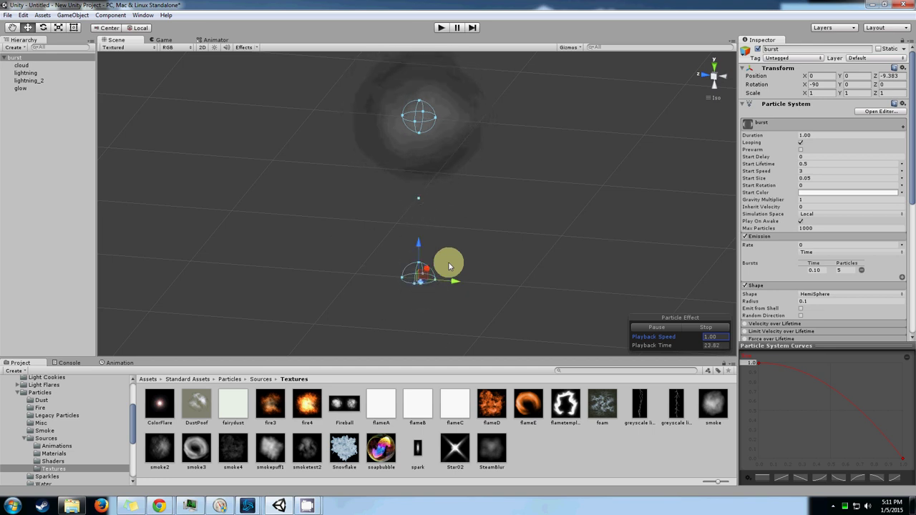
{"action": "left_click", "coordinate": [716, 336]}
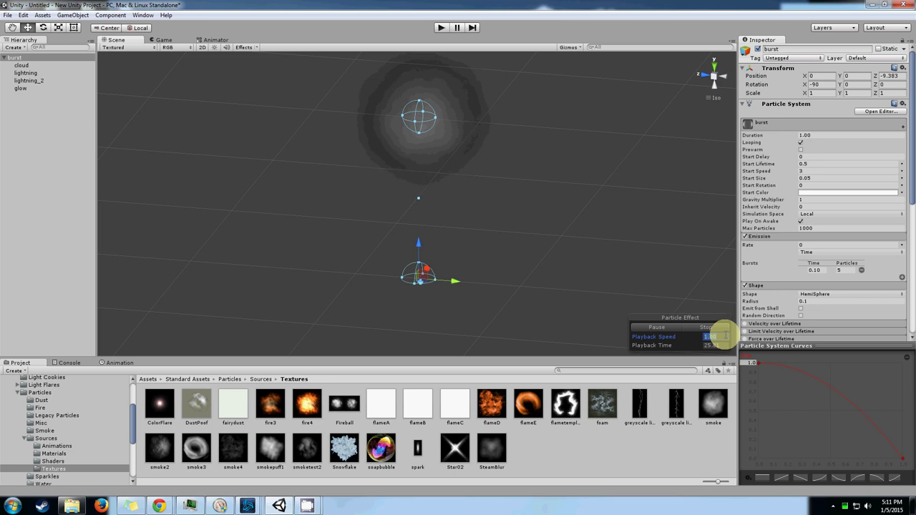
{"action": "type", "text": "0.5"}
{"action": "key", "text": "Return"}
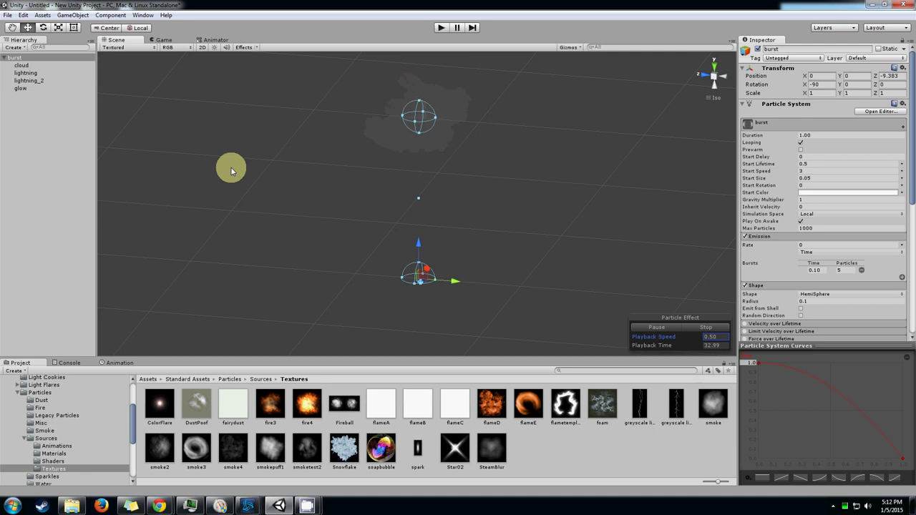
- Move the burst effect back to Z -13.179
{"action": "middle_click_drag", "start_coordinate": [231, 167], "coordinate": [296, 192]}
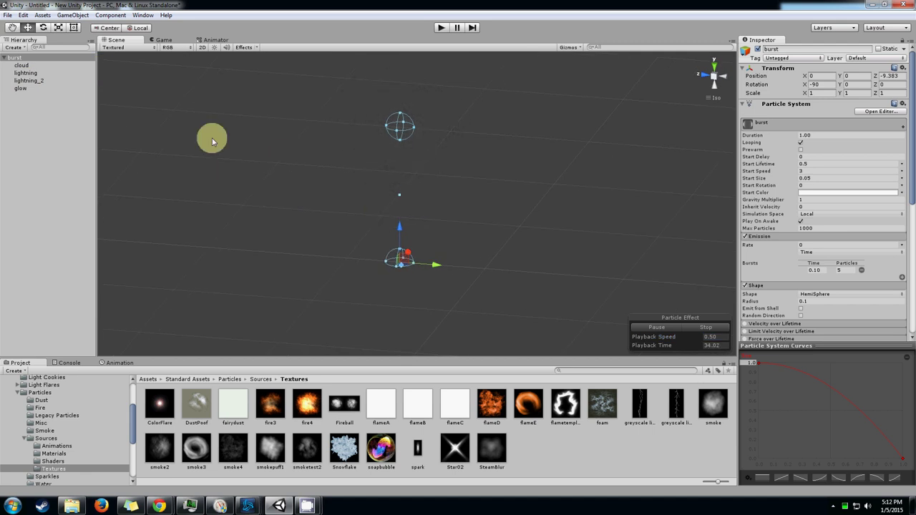
{"action": "left_click", "coordinate": [17, 57]}
{"action": "left_click_drag", "start_coordinate": [432, 264], "coordinate": [2, 181]}
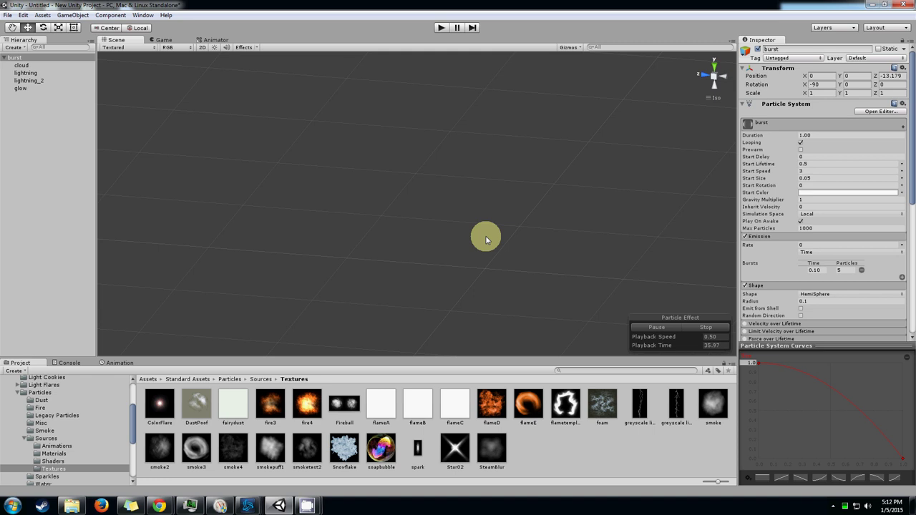
- Stop the preview and show the greyscale lightning2 texture's import settings
{"action": "left_click", "coordinate": [699, 326]}
{"action": "left_click", "coordinate": [639, 404]}
{"action": "left_click", "coordinate": [659, 409]}
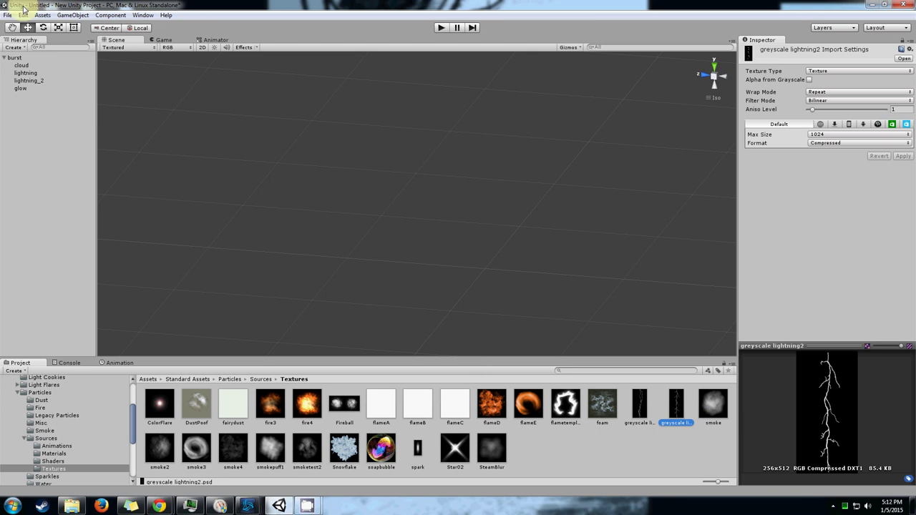
- Create a new default Particle System from the GameObject menu
{"action": "left_click", "coordinate": [32, 87]}
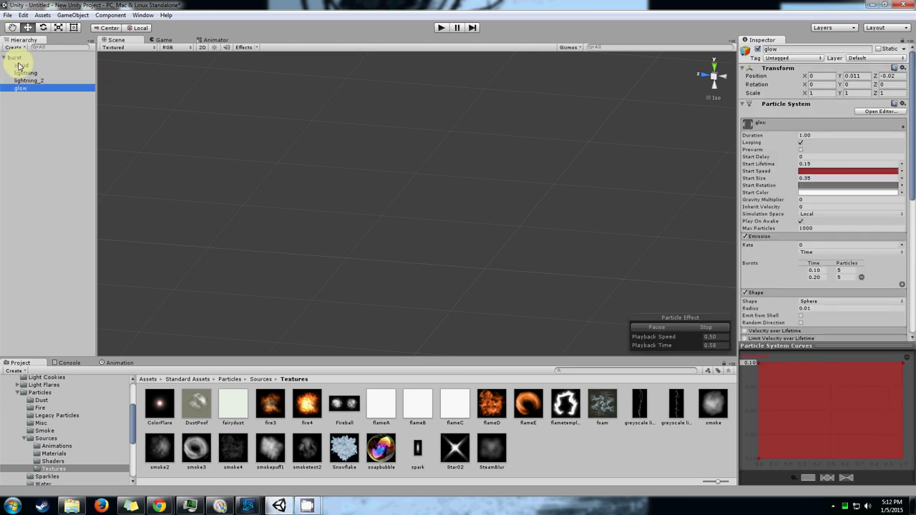
{"action": "left_click", "coordinate": [72, 15]}
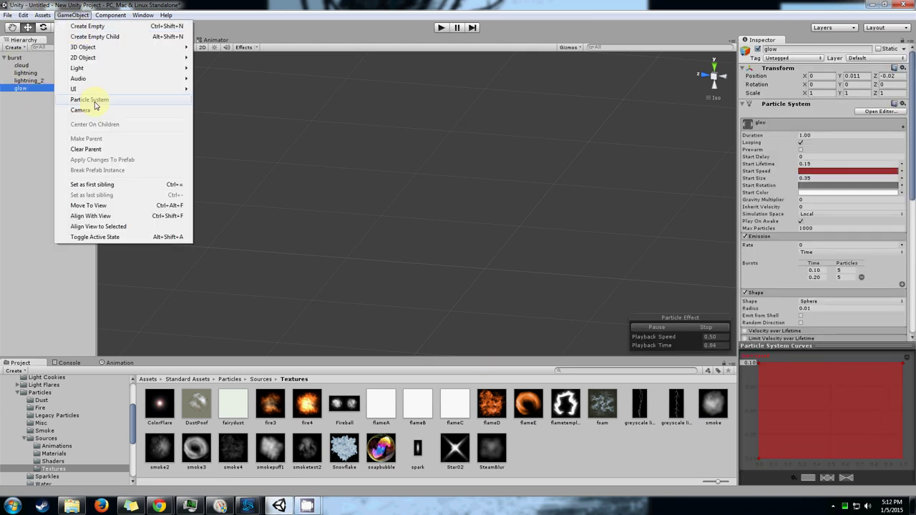
{"action": "left_click", "coordinate": [91, 100]}
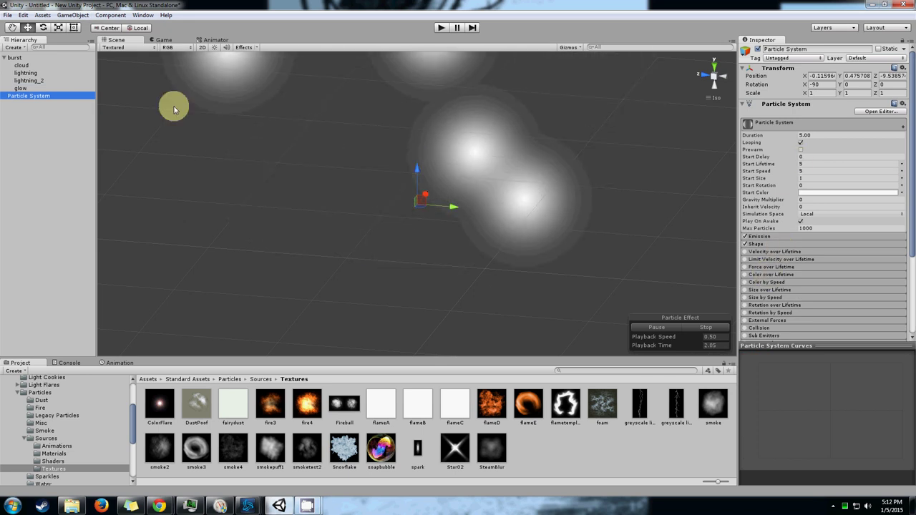
- Select the new Particle System and frame it beside the burst effect
{"action": "double_click", "coordinate": [15, 57]}
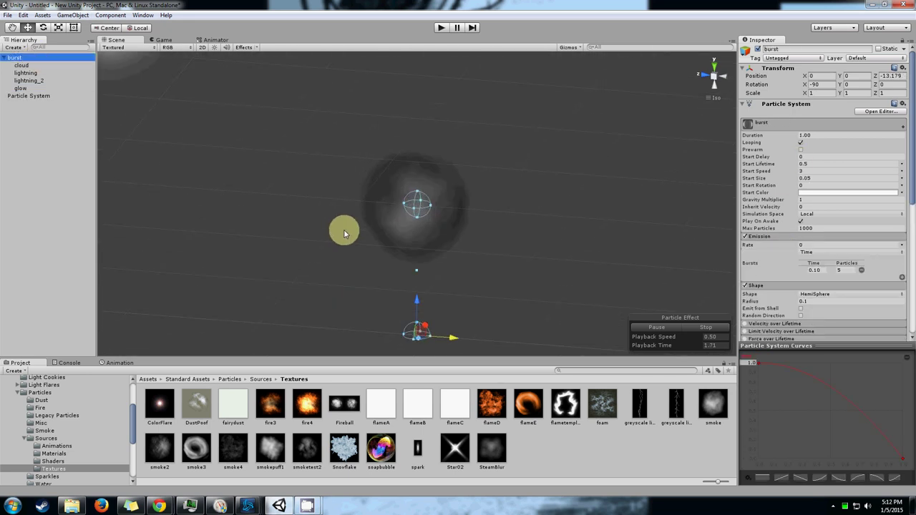
{"action": "middle_click_drag", "start_coordinate": [359, 258], "coordinate": [372, 176]}
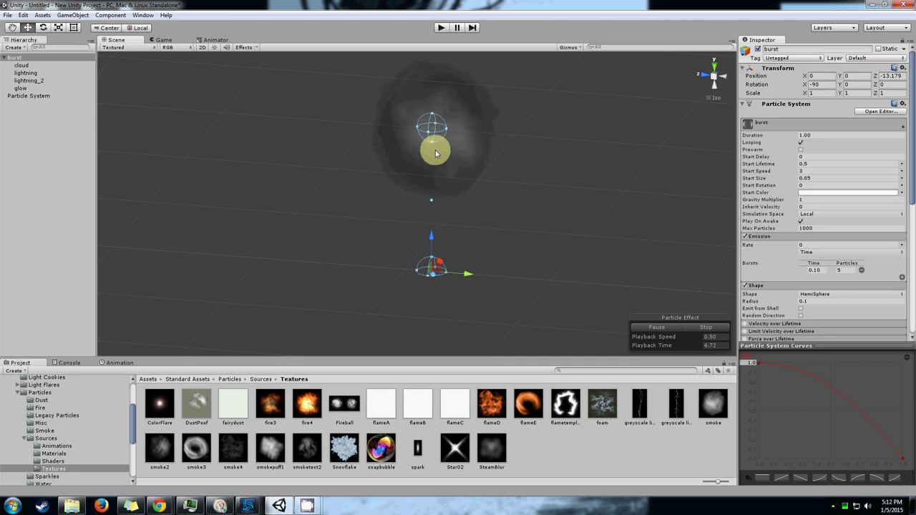
{"action": "left_click", "coordinate": [48, 95]}
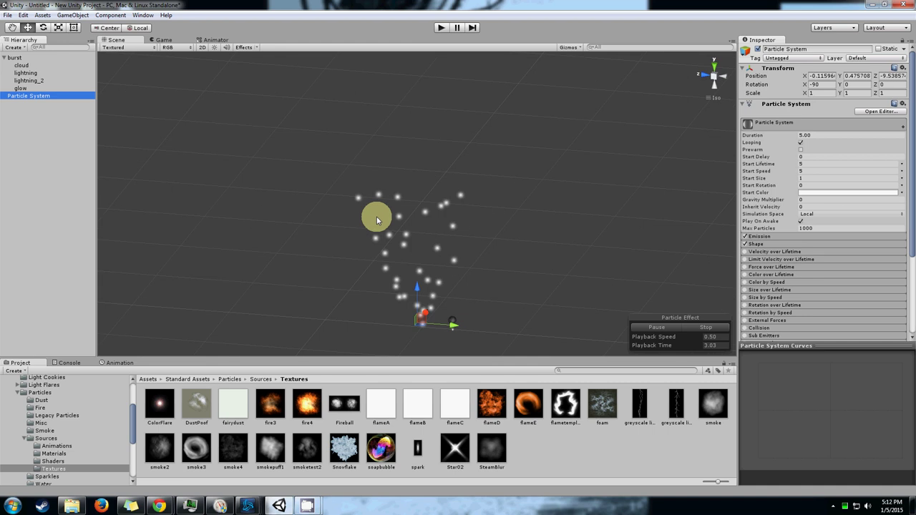
{"action": "left_click_drag", "start_coordinate": [392, 162], "coordinate": [388, 88]}
{"action": "scroll", "coordinate": [385, 205], "scroll_direction": "up", "scroll_amount": 5}
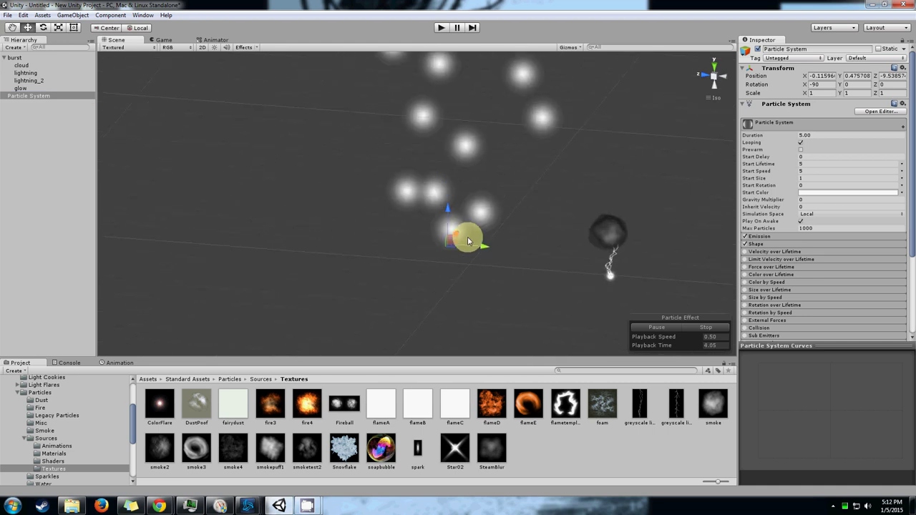
{"action": "middle_click_drag", "start_coordinate": [449, 248], "coordinate": [415, 221]}
{"action": "scroll", "coordinate": [468, 245], "scroll_direction": "up", "scroll_amount": 5}
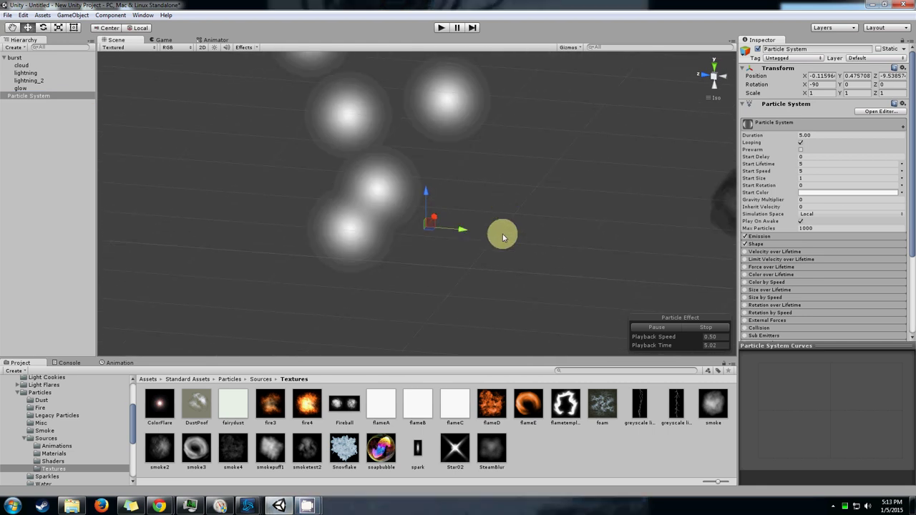
{"action": "key", "text": "f"}
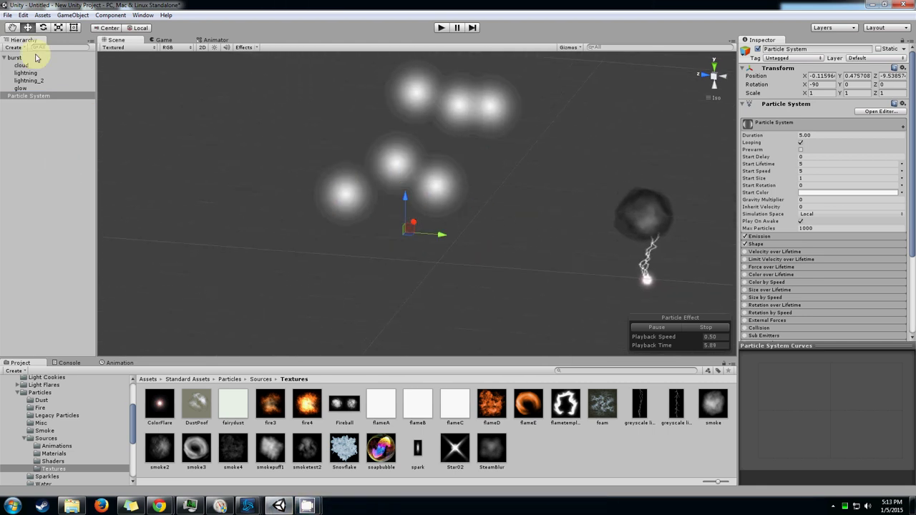
- Make the emitter shape a Box with X, Y and Z sizes of 0
{"action": "left_click", "coordinate": [760, 236]}
{"action": "left_click", "coordinate": [756, 278]}
{"action": "scroll", "coordinate": [755, 275], "scroll_direction": "down", "scroll_amount": 3}
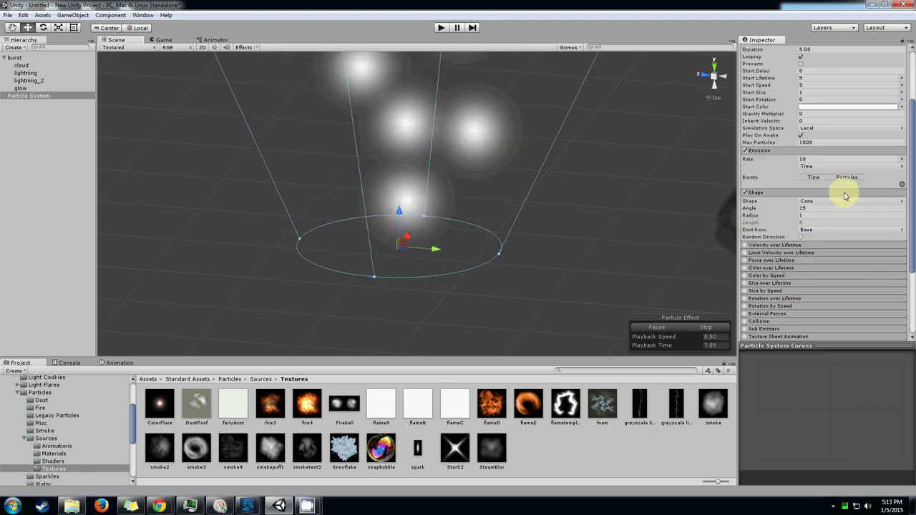
{"action": "left_click", "coordinate": [823, 202]}
{"action": "left_click", "coordinate": [821, 241]}
{"action": "left_click", "coordinate": [814, 212]}
{"action": "type", "text": "0"}
{"action": "key", "text": "Tab"}
{"action": "type", "text": "0"}
{"action": "key", "text": "Tab"}
{"action": "type", "text": "0"}
{"action": "left_click_drag", "start_coordinate": [443, 275], "coordinate": [480, 235]}
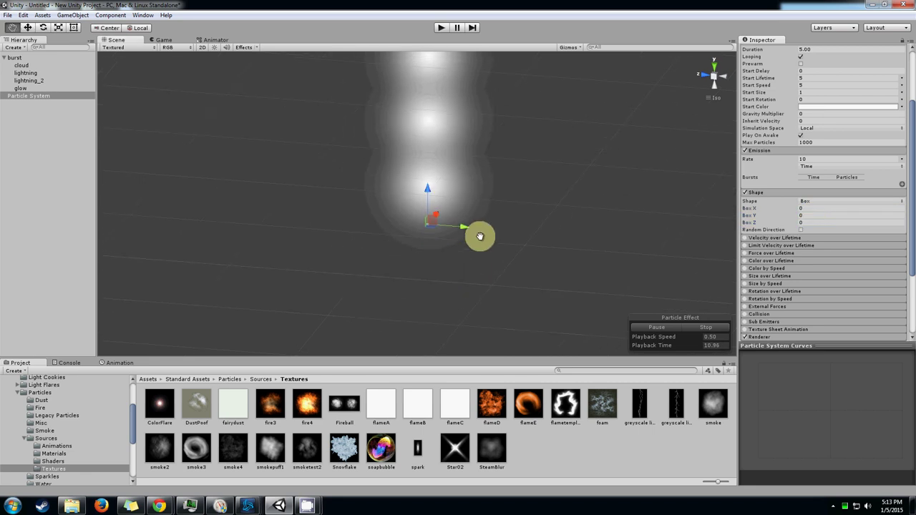
- Set the emission rate to 0 and add a 1-particle burst at time 0
{"action": "left_click", "coordinate": [810, 164]}
{"action": "type", "text": "0"}
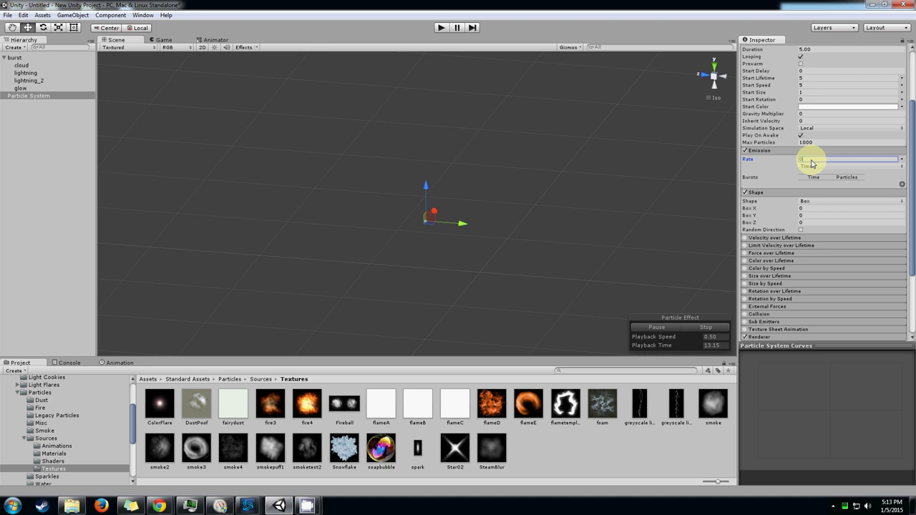
{"action": "left_click", "coordinate": [902, 184]}
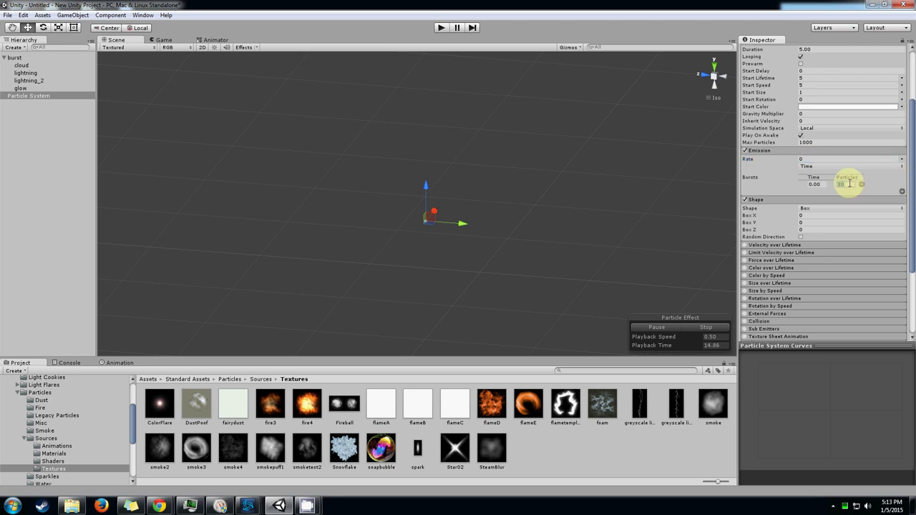
{"action": "left_click", "coordinate": [706, 327]}
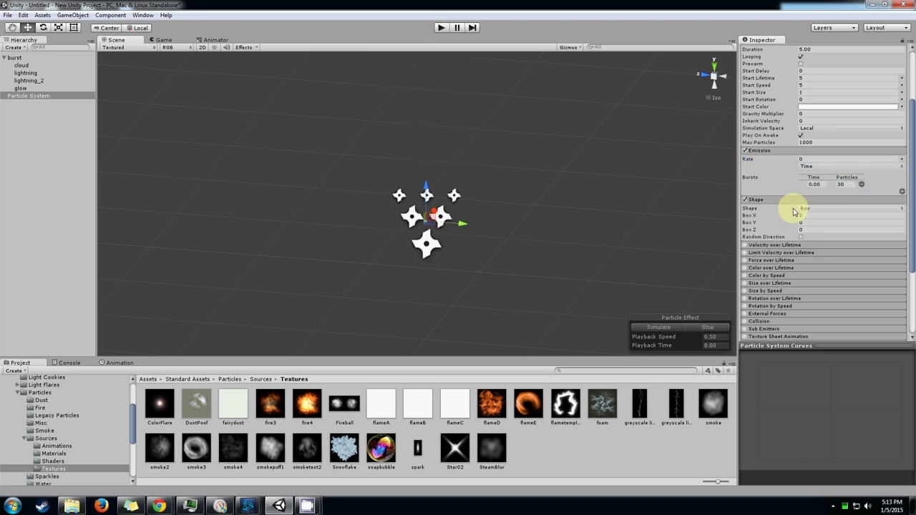
{"action": "left_click", "coordinate": [849, 184]}
{"action": "type", "text": "1"}
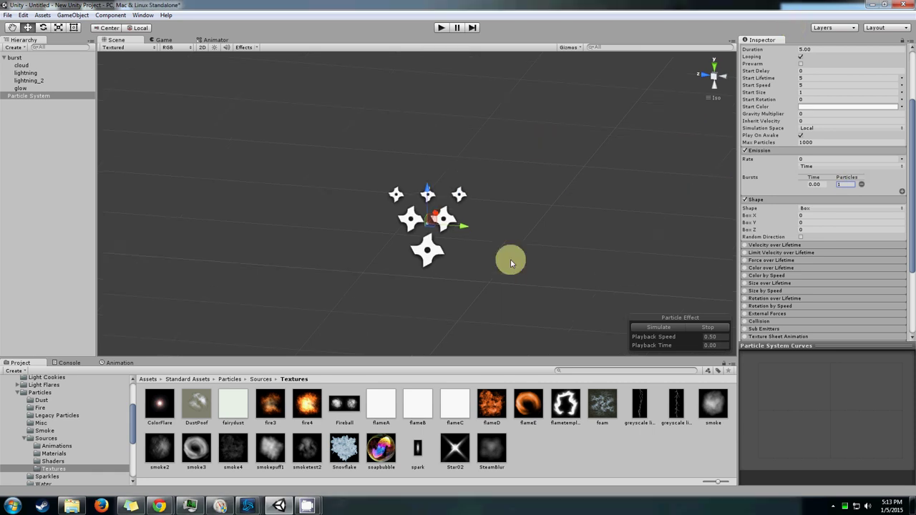
- Set the particle system's Duration to 1 and Start Lifetime to 0.15
{"action": "scroll", "coordinate": [782, 240], "scroll_direction": "up", "scroll_amount": 3}
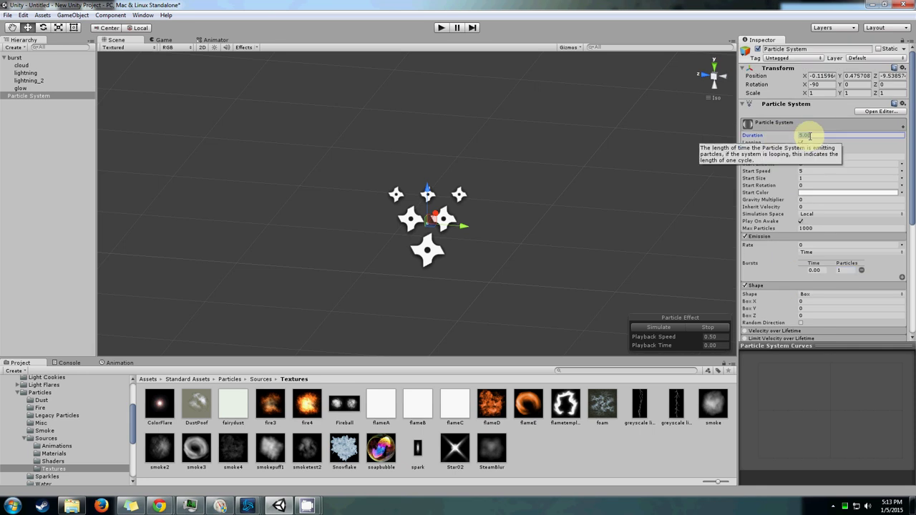
{"action": "left_click", "coordinate": [806, 135]}
{"action": "type", "text": "1"}
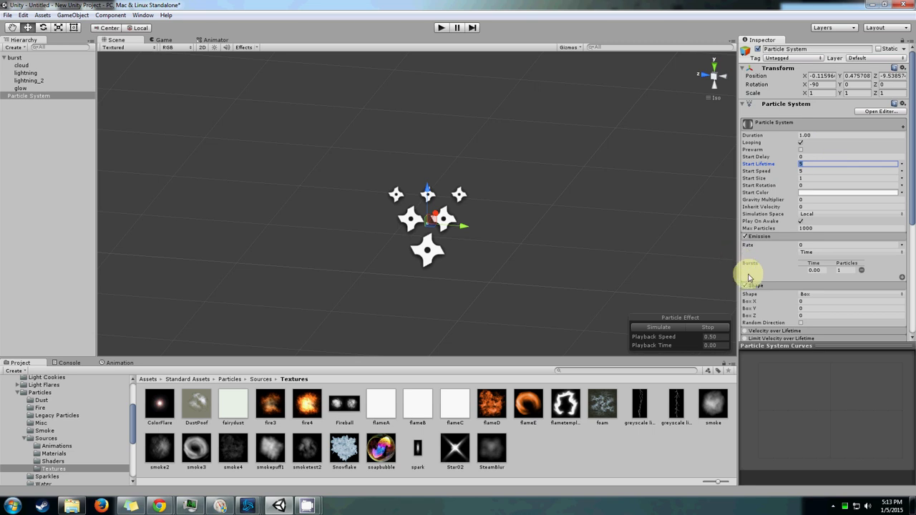
{"action": "left_click", "coordinate": [672, 327]}
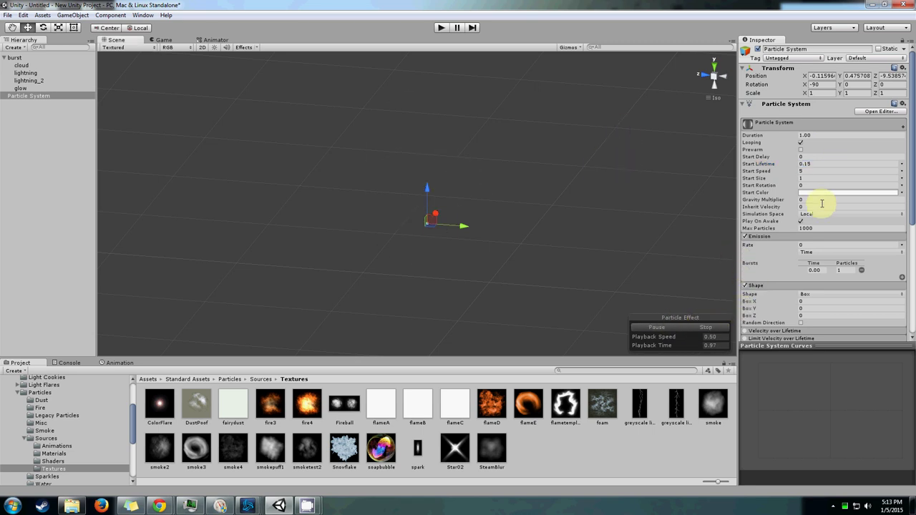
{"action": "scroll", "coordinate": [803, 265], "scroll_direction": "down", "scroll_amount": 5}
- Assign the Lightning_1 material in the Renderer module, searching 'lig'
{"action": "left_click", "coordinate": [771, 237]}
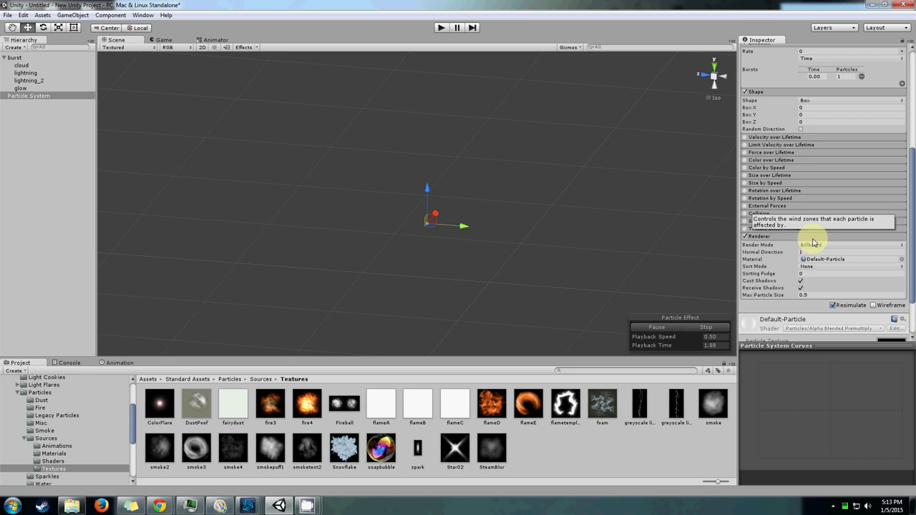
{"action": "left_click", "coordinate": [900, 260]}
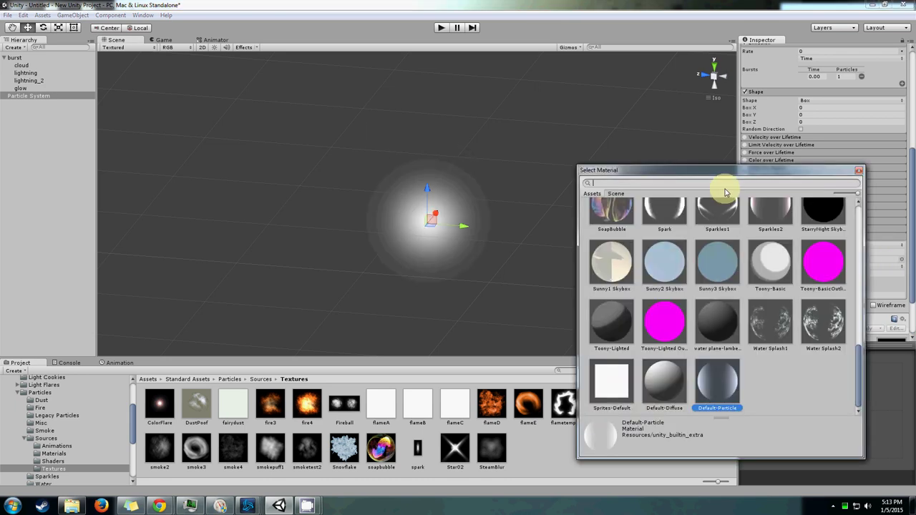
{"action": "type", "text": "lig"}
{"action": "double_click", "coordinate": [774, 224]}
- Set the particles' Start Speed to 0
{"action": "scroll", "coordinate": [783, 251], "scroll_direction": "up", "scroll_amount": 10}
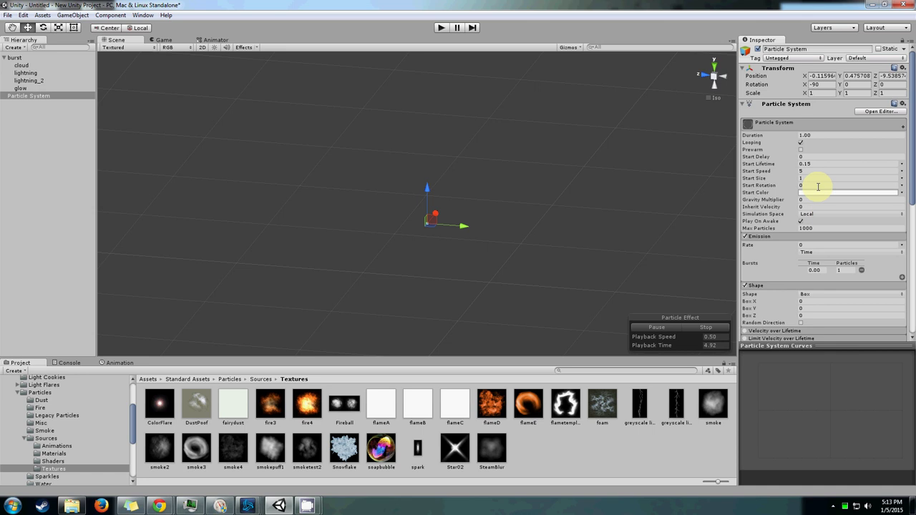
{"action": "left_click", "coordinate": [807, 171]}
{"action": "type", "text": "0"}
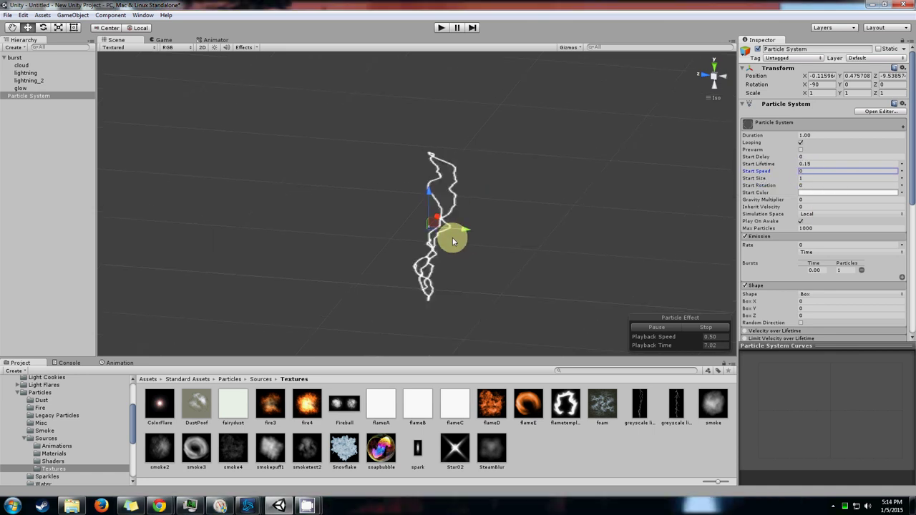
{"action": "scroll", "coordinate": [458, 246], "scroll_direction": "down", "scroll_amount": 2}
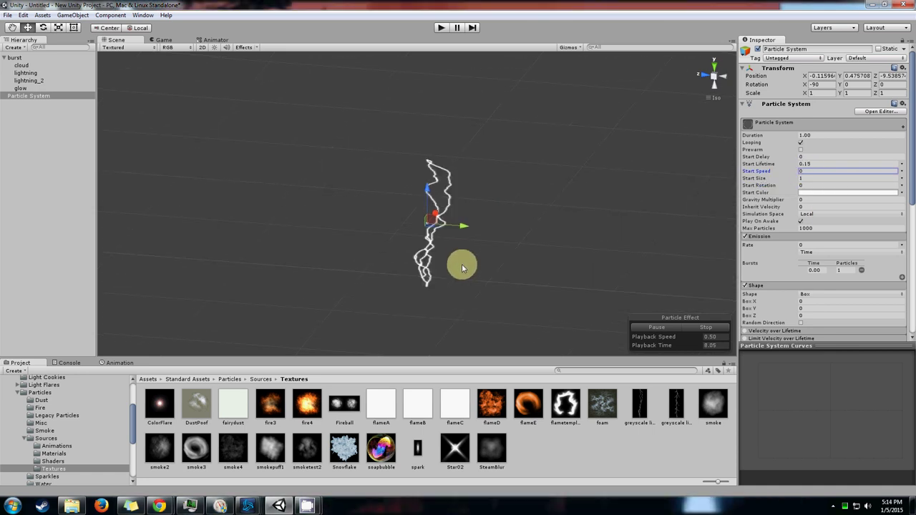
- Enable Color over Lifetime and open its gradient
{"action": "right_click_drag", "start_coordinate": [471, 272], "coordinate": [499, 255]}
{"action": "mouse_move", "coordinate": [457, 282]}
{"action": "right_mouse_down"}
{"action": "mouse_move", "coordinate": [408, 333]}
{"action": "mouse_move", "coordinate": [457, 290]}
{"action": "right_mouse_up"}
{"action": "scroll", "coordinate": [826, 265], "scroll_direction": "down", "scroll_amount": 5}
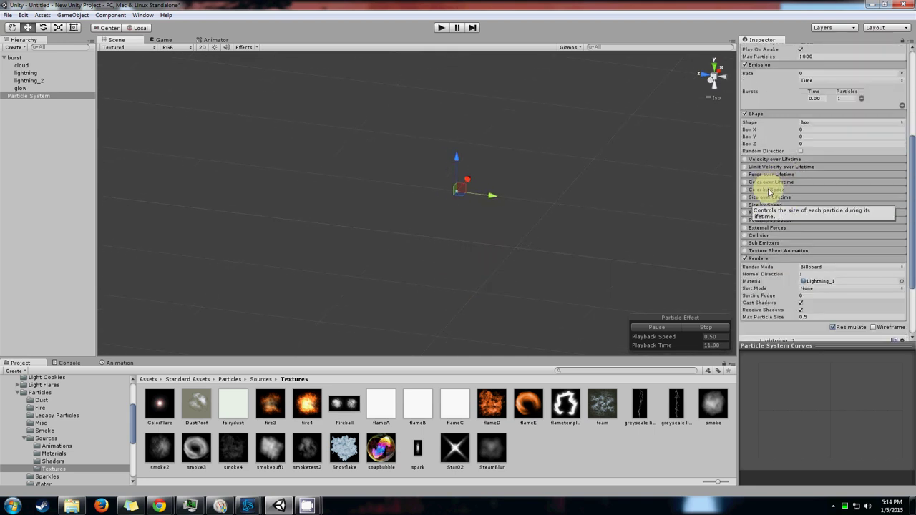
{"action": "left_click", "coordinate": [744, 182]}
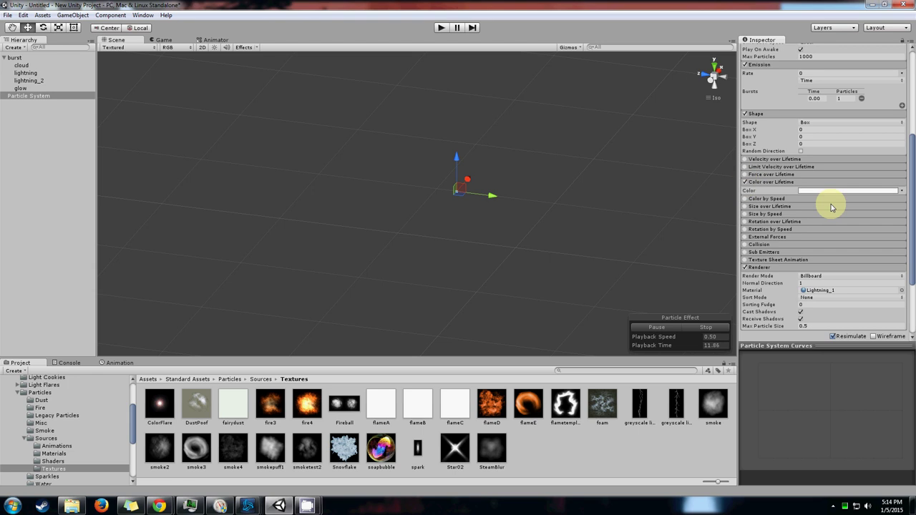
{"action": "left_click", "coordinate": [815, 191]}
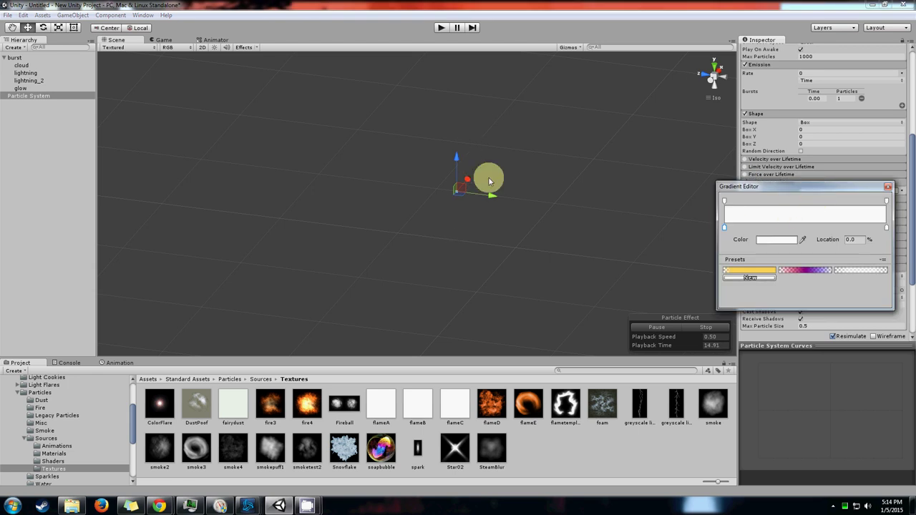
- Place the middle alpha key at 50% and set the end alpha to 0
{"action": "left_click_drag", "start_coordinate": [797, 207], "coordinate": [807, 201]}
{"action": "left_click", "coordinate": [861, 239]}
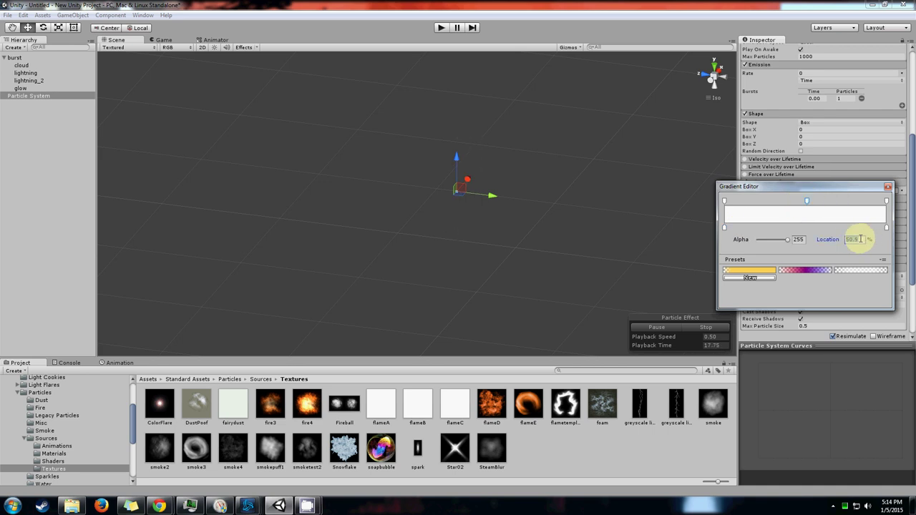
{"action": "type", "text": "50"}
{"action": "left_click", "coordinate": [887, 201]}
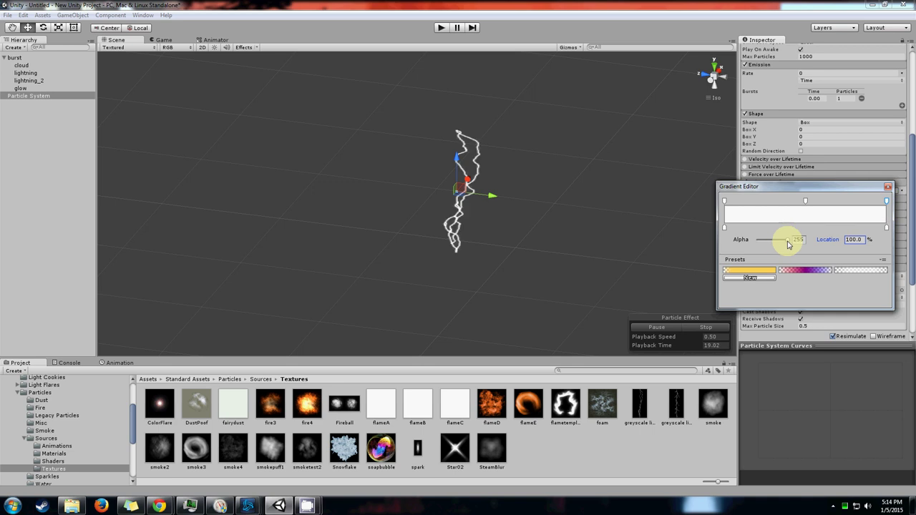
{"action": "left_click_drag", "start_coordinate": [783, 245], "coordinate": [754, 243]}
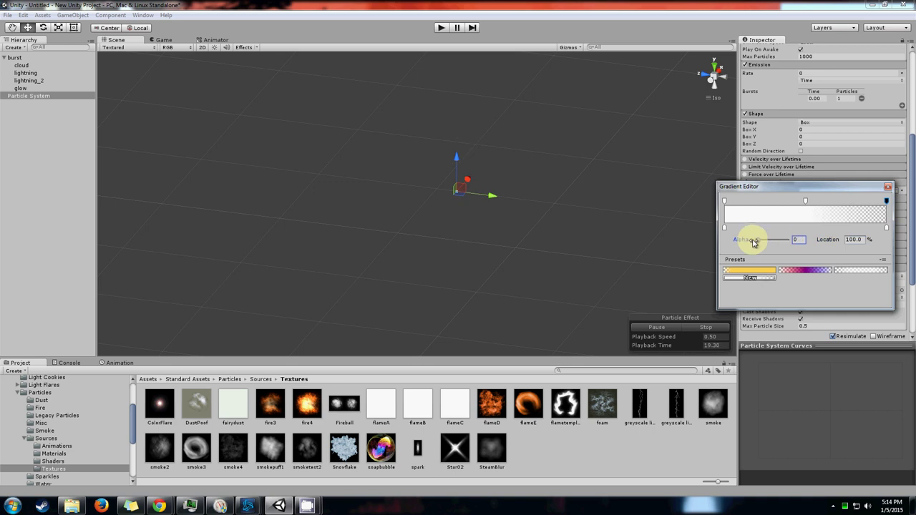
- Duplicate the lightning particle system with Ctrl+D and nest the copy under the original
{"action": "left_click", "coordinate": [894, 183]}
{"action": "left_click_drag", "start_coordinate": [554, 235], "coordinate": [507, 241]}
{"action": "left_click", "coordinate": [17, 96]}
{"action": "key", "text": "ctrl+d"}
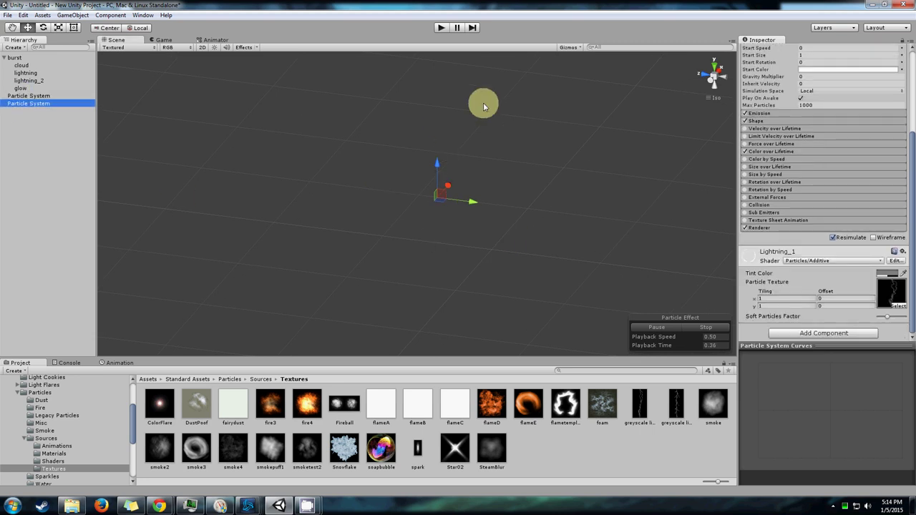
{"action": "left_click_drag", "start_coordinate": [44, 106], "coordinate": [42, 100]}
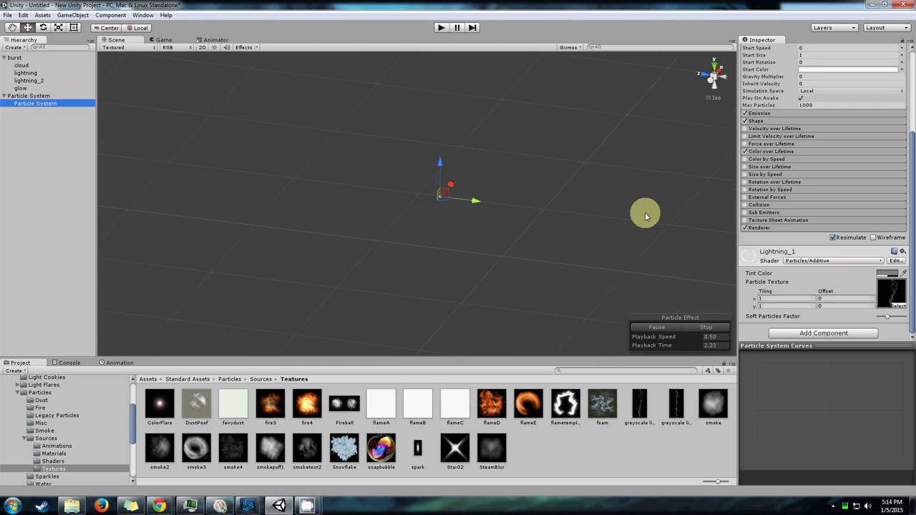
- Give the copy the Lightning_2 material and a 0.2 burst time; adjust the parent's burst time
{"action": "left_click", "coordinate": [785, 228]}
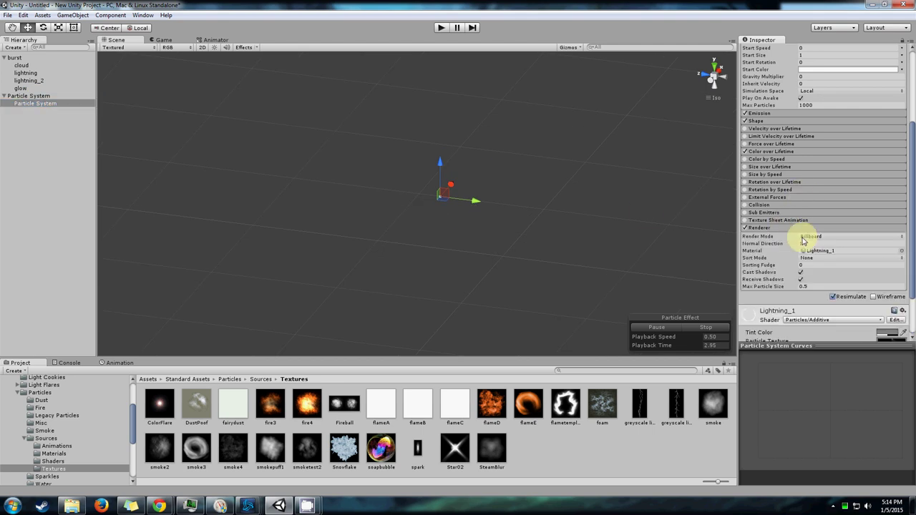
{"action": "left_click", "coordinate": [900, 251]}
{"action": "type", "text": "light"}
{"action": "double_click", "coordinate": [833, 236]}
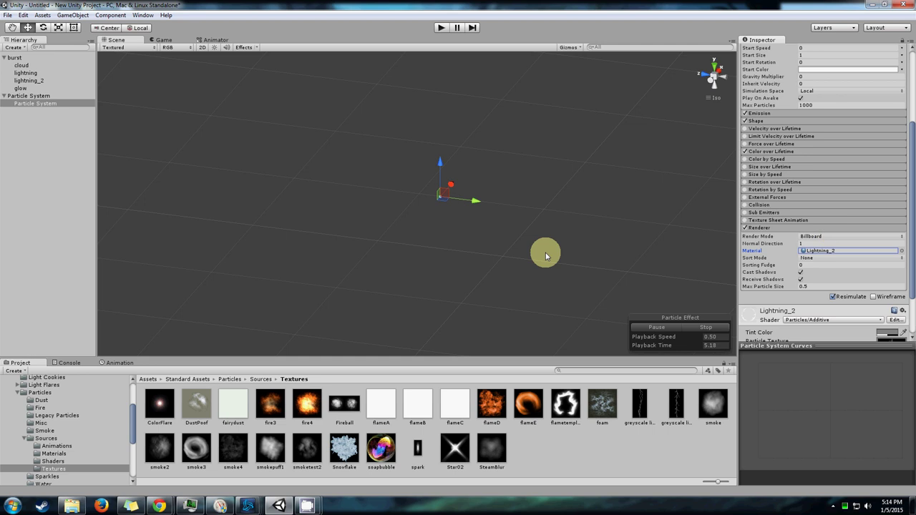
{"action": "scroll", "coordinate": [838, 250], "scroll_direction": "up", "scroll_amount": 5}
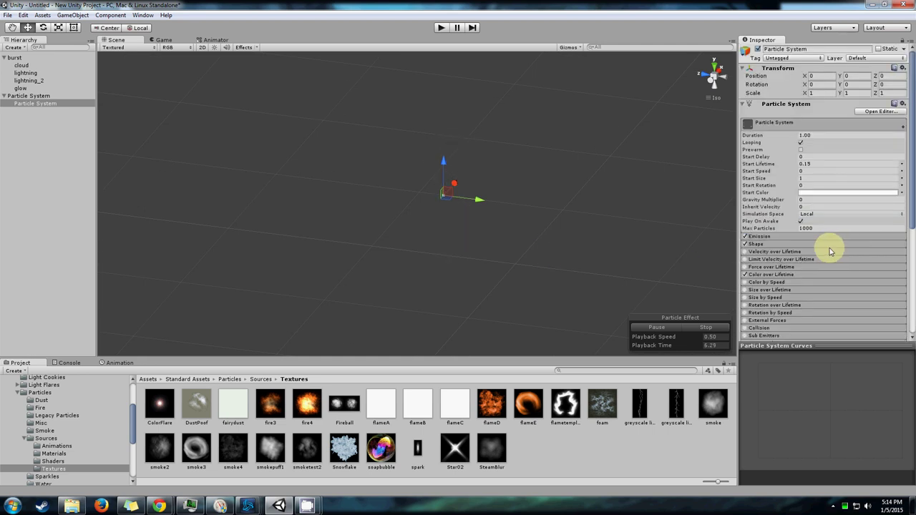
{"action": "left_click", "coordinate": [762, 236]}
{"action": "left_click", "coordinate": [809, 269]}
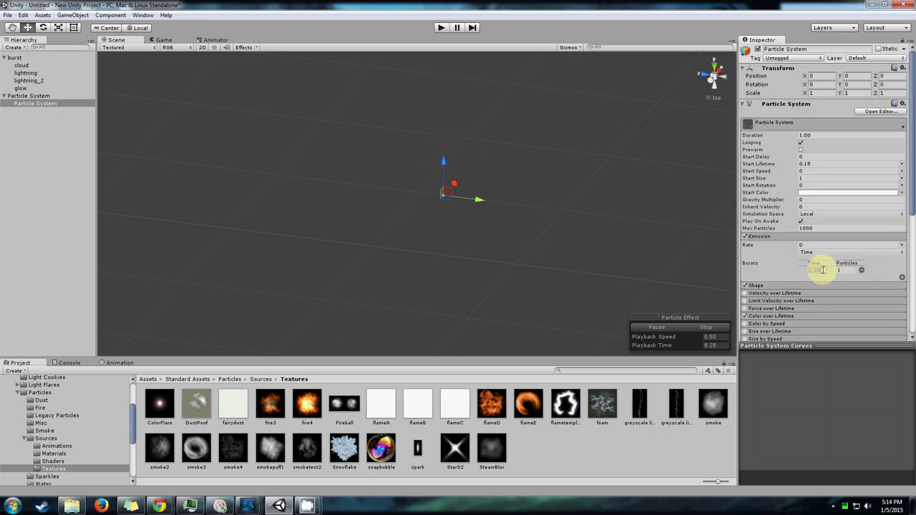
{"action": "type", "text": "0.2"}
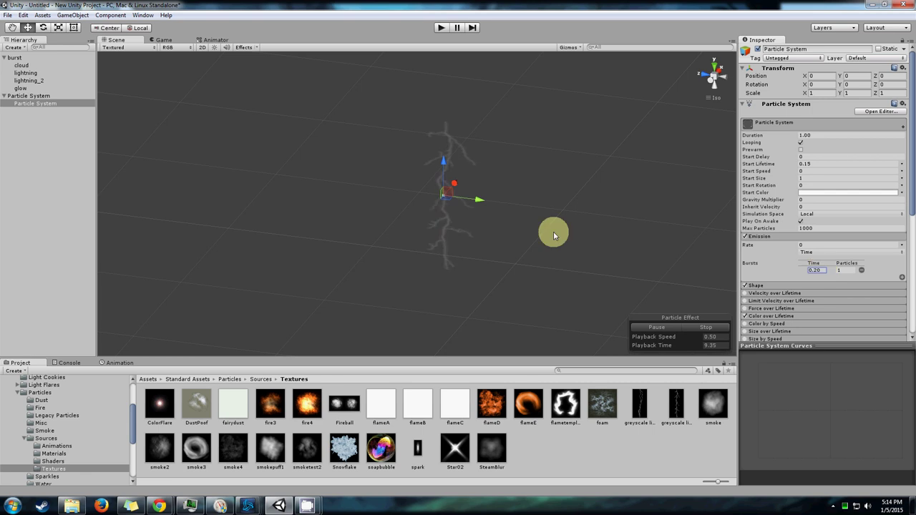
{"action": "left_click", "coordinate": [63, 97]}
{"action": "left_click", "coordinate": [824, 270]}
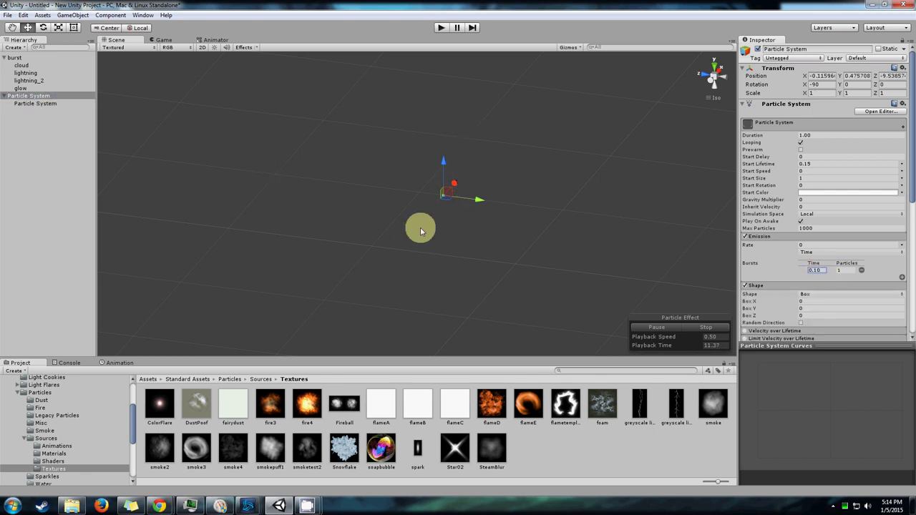
- Create a new Particle System nested under the second lightning system
{"action": "left_click", "coordinate": [35, 112]}
{"action": "left_click", "coordinate": [35, 103]}
{"action": "left_click", "coordinate": [74, 16]}
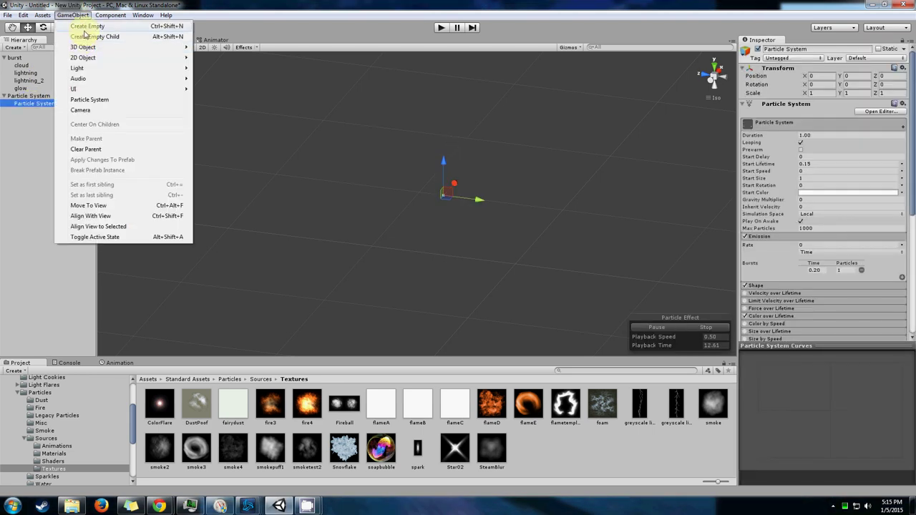
{"action": "left_click", "coordinate": [90, 99]}
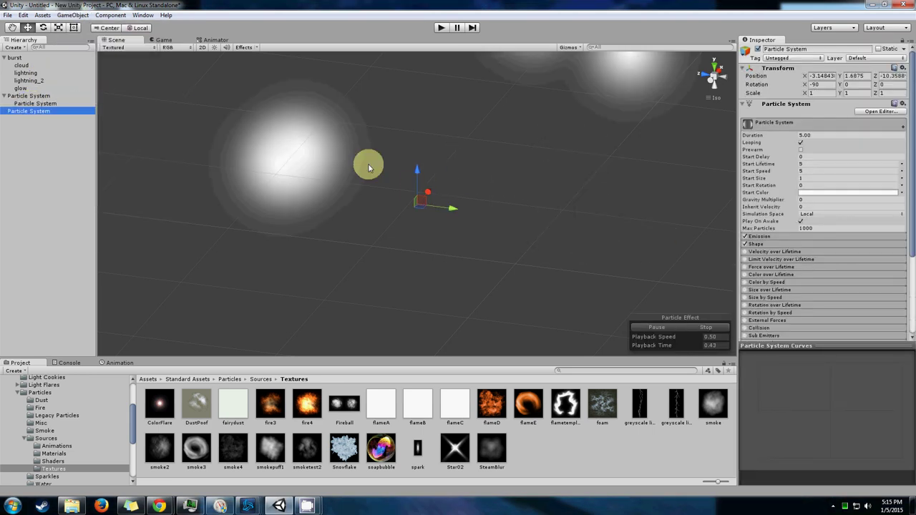
{"action": "left_click_drag", "start_coordinate": [61, 112], "coordinate": [41, 103]}
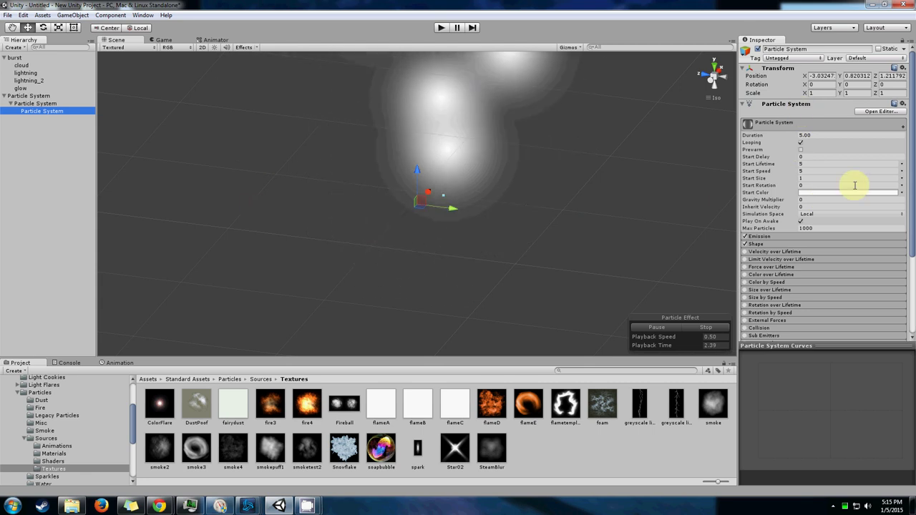
- Make its emitter a Sphere with radius 0.1
{"action": "left_click", "coordinate": [771, 245]}
{"action": "left_click", "coordinate": [760, 236]}
{"action": "left_click", "coordinate": [830, 286]}
{"action": "left_click", "coordinate": [821, 296]}
{"action": "left_click", "coordinate": [815, 296]}
{"action": "type", "text": "0.1"}
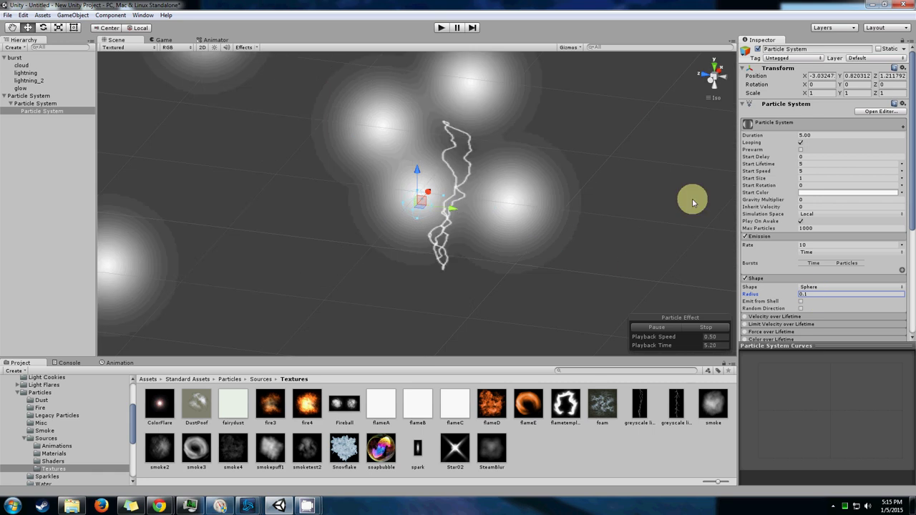
- Set Duration 1, Start Lifetime 1 and Start Speed 0
{"action": "scroll", "coordinate": [844, 243], "scroll_direction": "down", "scroll_amount": 2}
{"action": "left_click", "coordinate": [812, 105]}
{"action": "type", "text": "1"}
{"action": "left_click", "coordinate": [808, 136]}
{"action": "type", "text": "1"}
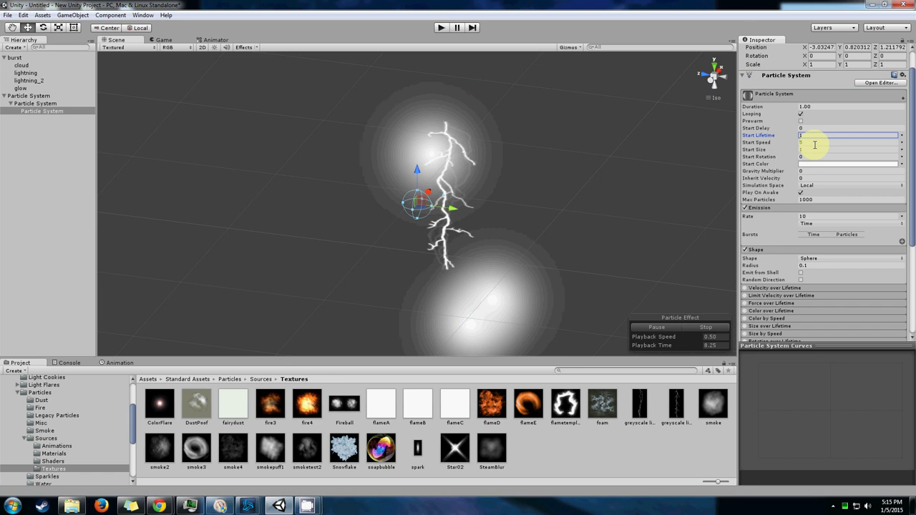
{"action": "left_click", "coordinate": [810, 142]}
{"action": "type", "text": "0"}
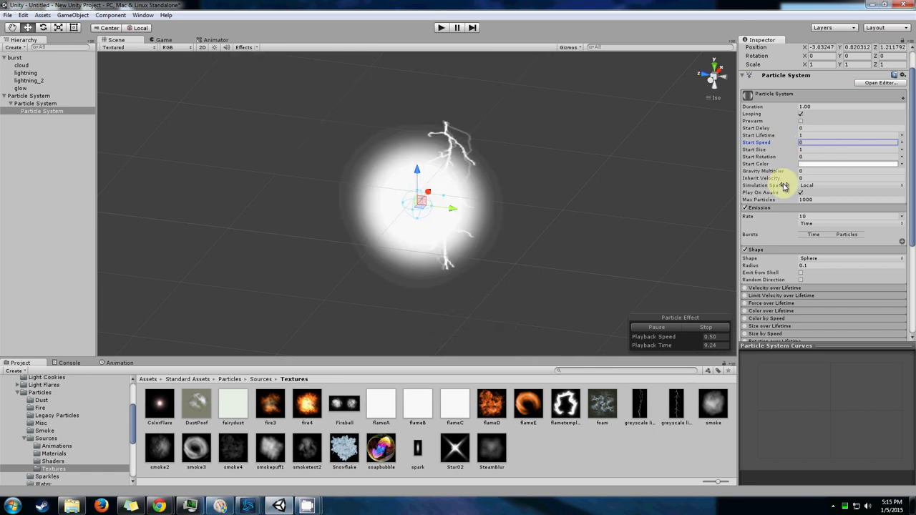
{"action": "scroll", "coordinate": [784, 186], "scroll_direction": "down", "scroll_amount": 5}
- Assign the Smoke material in the Renderer module, searching 'smok'
{"action": "left_click", "coordinate": [760, 237]}
{"action": "left_click", "coordinate": [901, 259]}
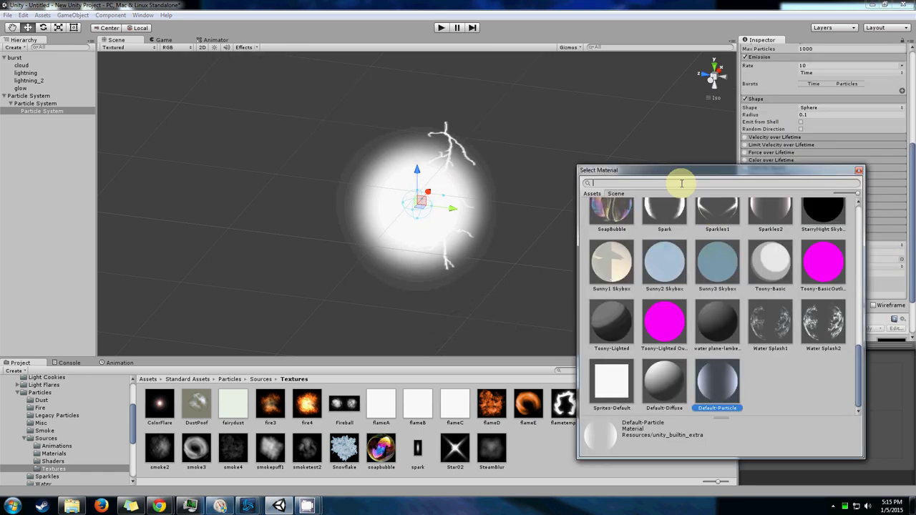
{"action": "type", "text": "smok"}
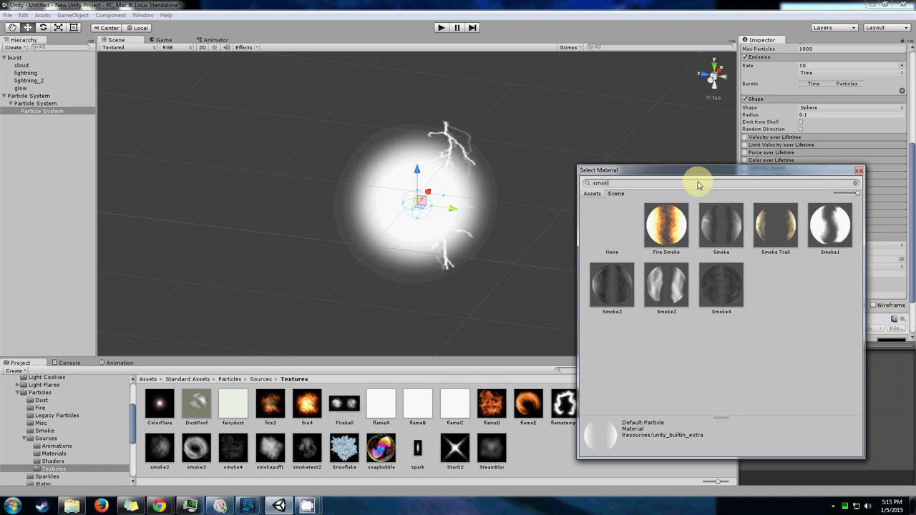
{"action": "double_click", "coordinate": [709, 236]}
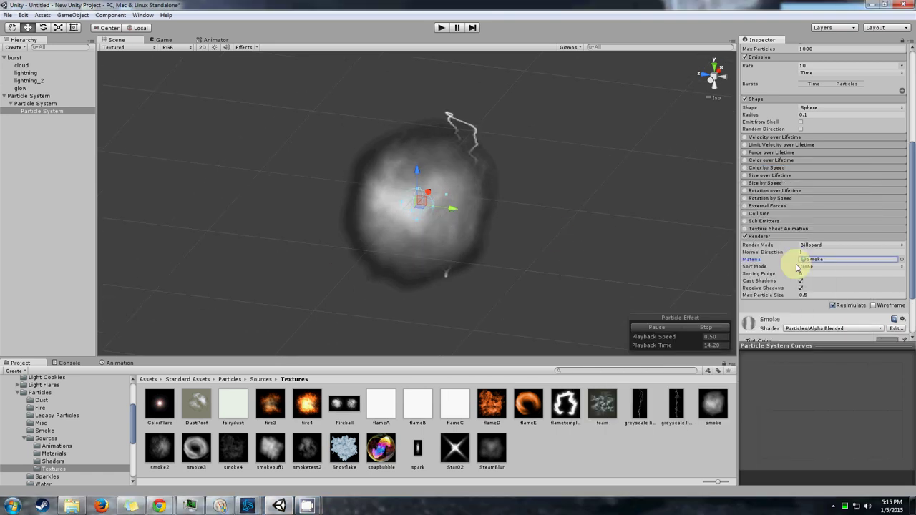
{"action": "scroll", "coordinate": [797, 266], "scroll_direction": "down", "scroll_amount": 2}
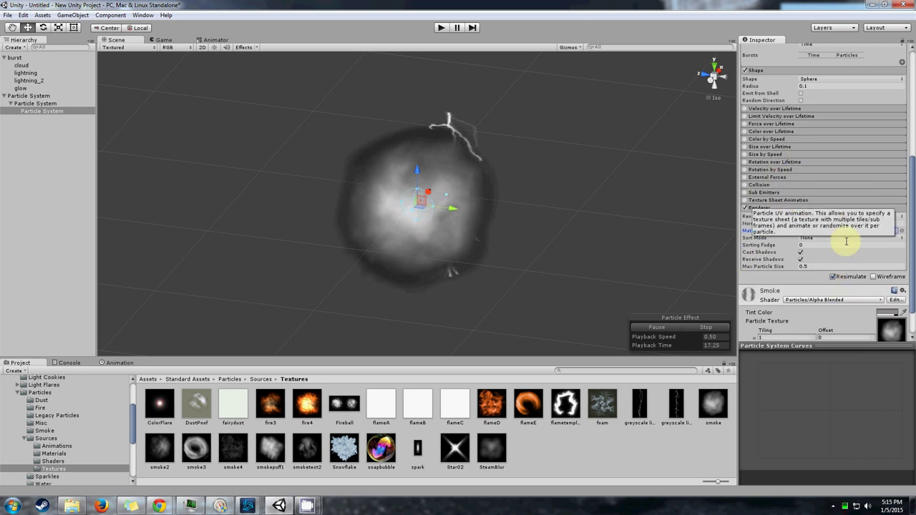
- Set Start Size to 0.5 and reset the smoke system's position to 0, 0, 0
{"action": "scroll", "coordinate": [830, 244], "scroll_direction": "up", "scroll_amount": 10}
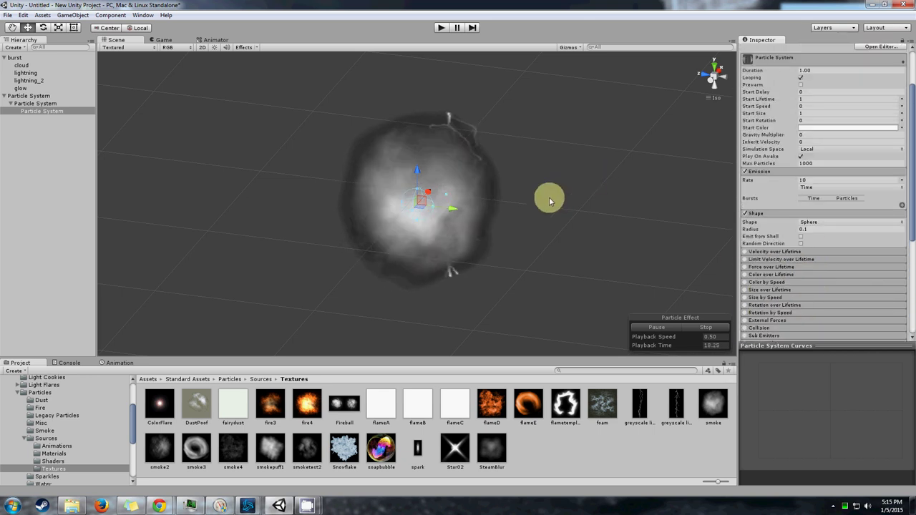
{"action": "left_click", "coordinate": [806, 116]}
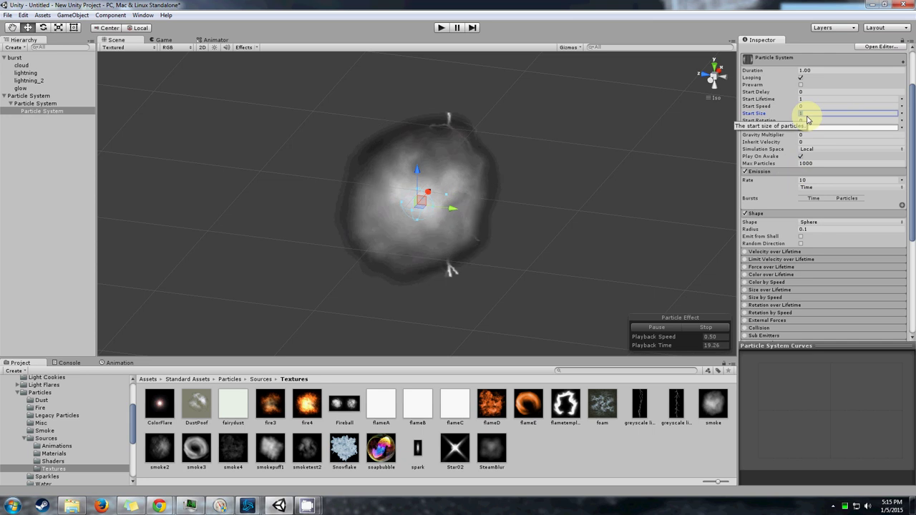
{"action": "type", "text": "0.5"}
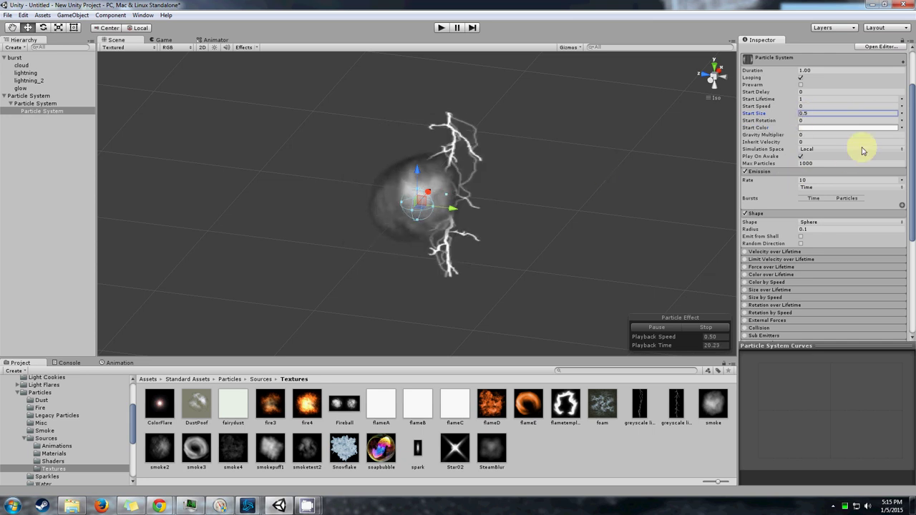
{"action": "left_click_drag", "start_coordinate": [455, 211], "coordinate": [497, 211]}
{"action": "scroll", "coordinate": [758, 186], "scroll_direction": "up", "scroll_amount": 3}
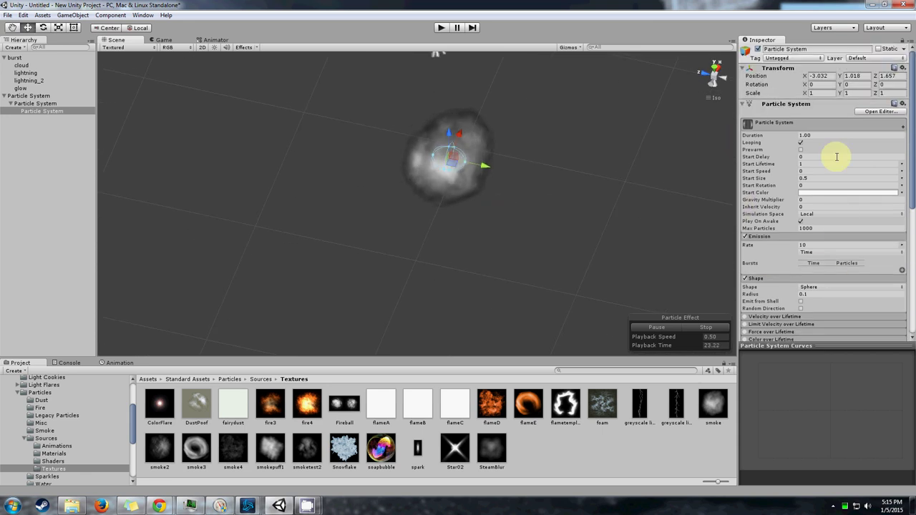
{"action": "left_click", "coordinate": [823, 76]}
{"action": "type", "text": "0"}
{"action": "left_click", "coordinate": [853, 75]}
{"action": "left_click", "coordinate": [889, 76]}
{"action": "type", "text": "0"}
- Raise the smoke cloud along Z so it sits above the lightning
{"action": "double_click", "coordinate": [41, 111]}
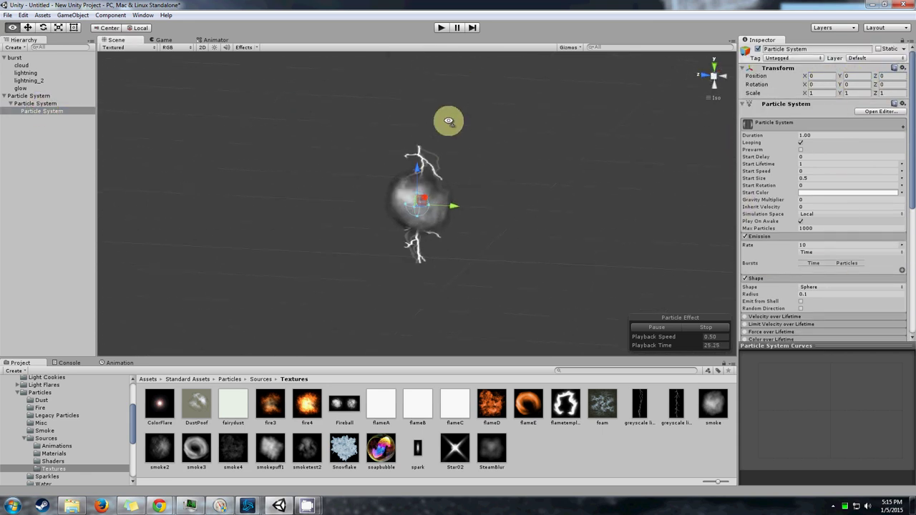
{"action": "left_click_drag", "start_coordinate": [417, 172], "coordinate": [415, 122]}
{"action": "left_click_drag", "start_coordinate": [539, 161], "coordinate": [360, 220], "text": "alt"}
{"action": "left_click_drag", "start_coordinate": [393, 159], "coordinate": [393, 236]}
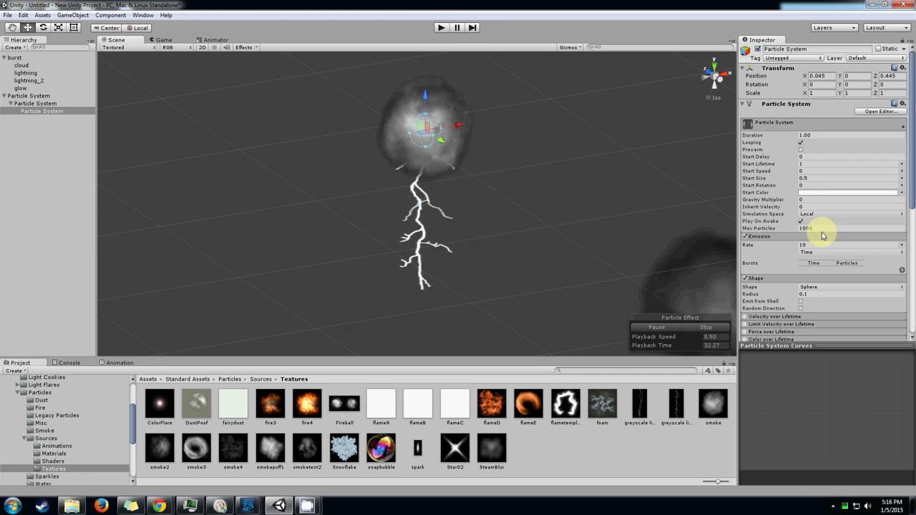
- Set the emitter radius to 0.15 and Start Size to 0.6
{"action": "left_click", "coordinate": [810, 295]}
{"action": "type", "text": "0.15"}
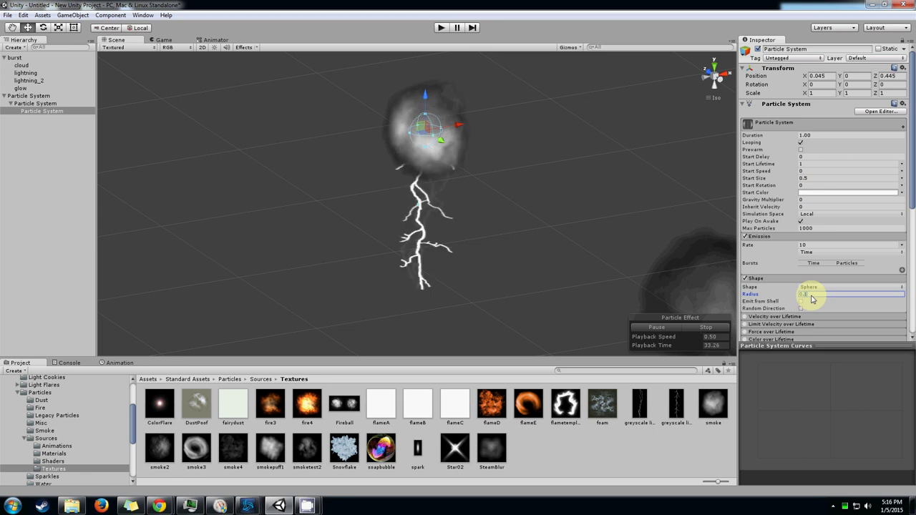
{"action": "left_click", "coordinate": [815, 178]}
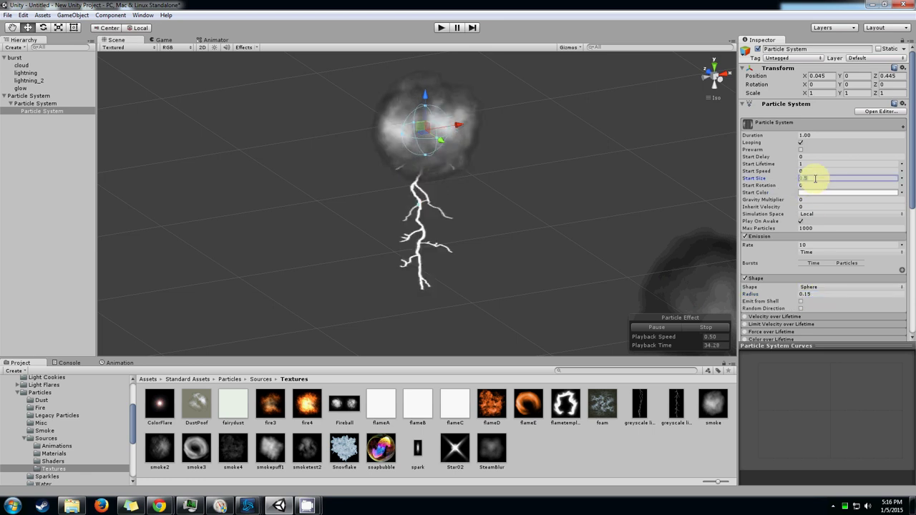
{"action": "type", "text": "0.6"}
{"action": "key", "text": "Return"}
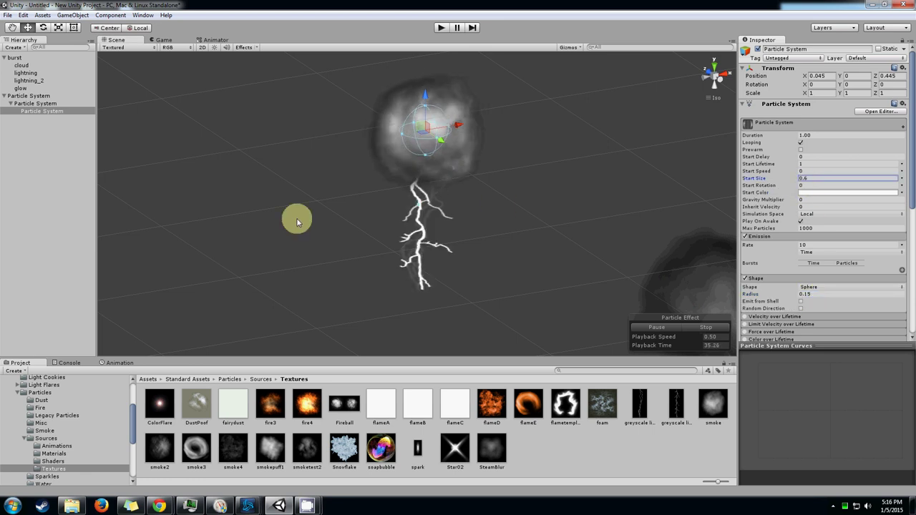
- Make the smoke's Start Size random between two curves, raising the lower curve
{"action": "left_click_drag", "start_coordinate": [432, 204], "coordinate": [484, 251], "text": "alt"}
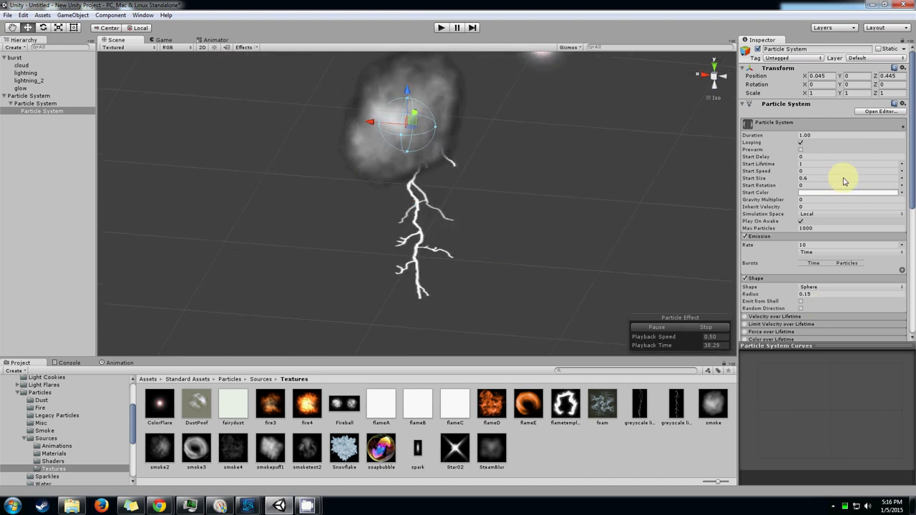
{"action": "left_click", "coordinate": [901, 178]}
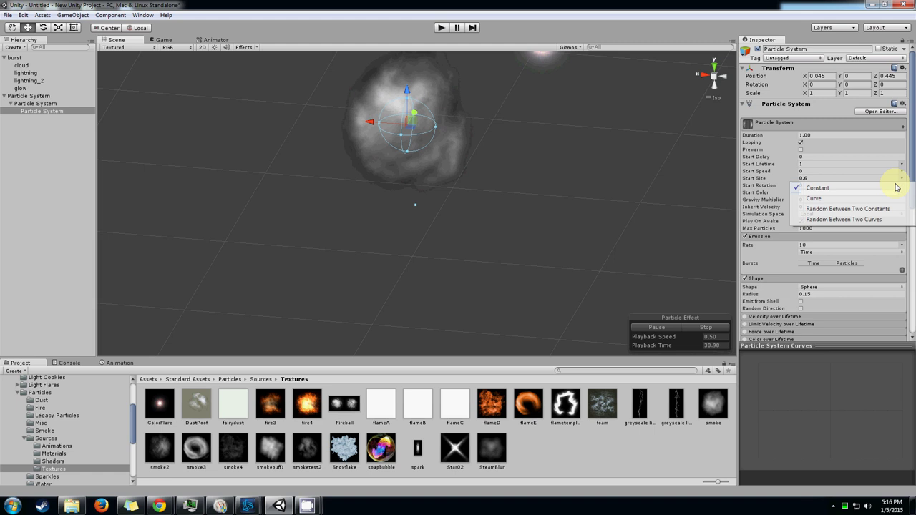
{"action": "left_click", "coordinate": [866, 221]}
{"action": "left_click_drag", "start_coordinate": [798, 461], "coordinate": [792, 377]}
- Make Start Rotation random between two curves, with the range spanning up to 180
{"action": "left_click", "coordinate": [900, 185]}
{"action": "left_click", "coordinate": [868, 225]}
{"action": "left_click_drag", "start_coordinate": [808, 417], "coordinate": [822, 459]}
{"action": "scroll", "coordinate": [782, 260], "scroll_direction": "down", "scroll_amount": 5}
- Turn on Color over Lifetime with a gradient from grey to alpha 0 at the end
{"action": "left_click", "coordinate": [767, 198]}
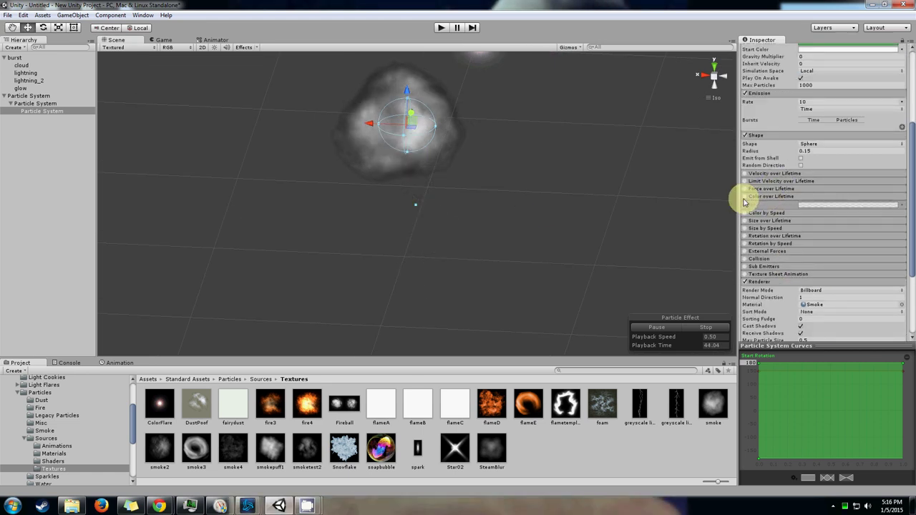
{"action": "left_click", "coordinate": [828, 205]}
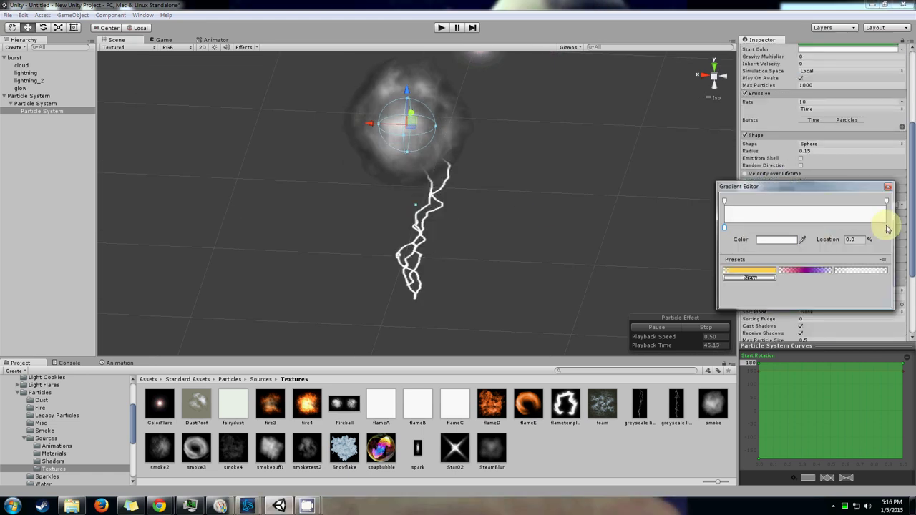
{"action": "left_click_drag", "start_coordinate": [887, 229], "coordinate": [880, 221]}
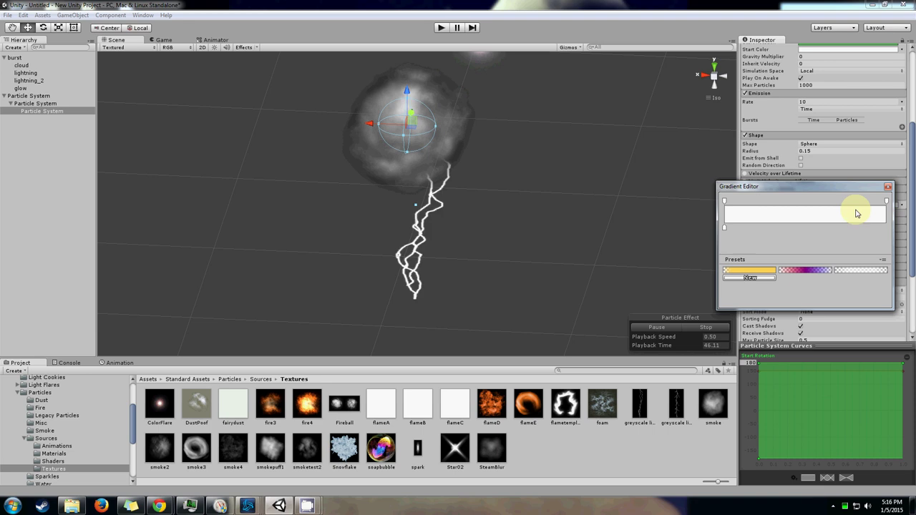
{"action": "left_click", "coordinate": [724, 227]}
{"action": "left_click", "coordinate": [767, 239]}
{"action": "left_click_drag", "start_coordinate": [651, 216], "coordinate": [650, 234]}
{"action": "left_click", "coordinate": [731, 167]}
{"action": "left_click", "coordinate": [886, 201]}
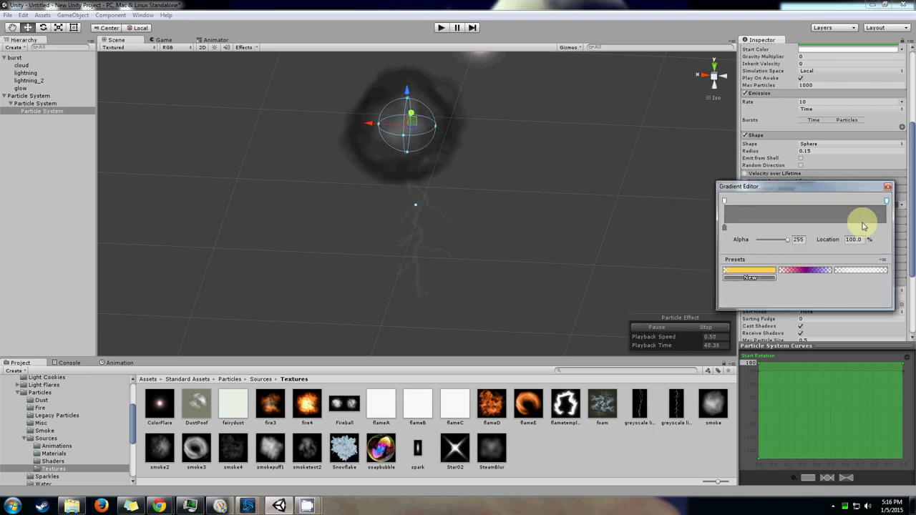
{"action": "left_click", "coordinate": [887, 187]}
{"action": "left_click_drag", "start_coordinate": [665, 190], "coordinate": [499, 207], "text": "alt"}
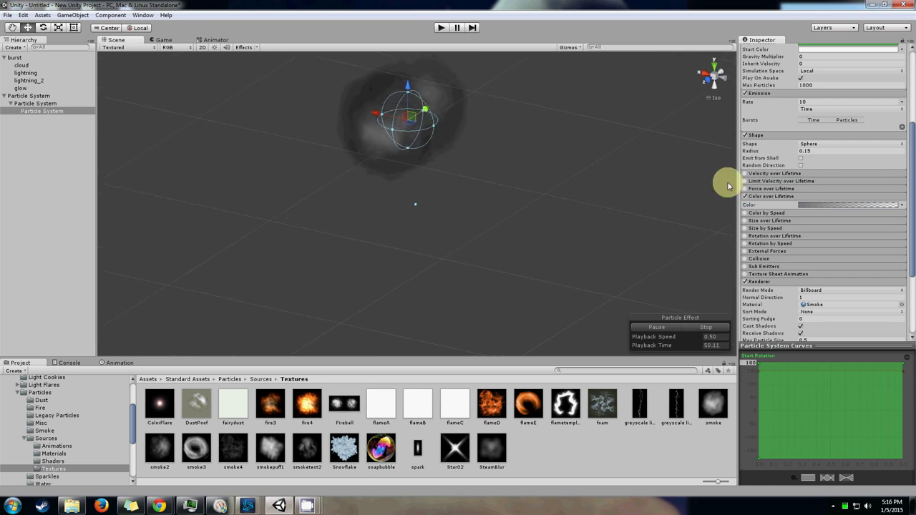
- Set the emission rate to 0 and add one burst of 10 particles at time 0
{"action": "left_click", "coordinate": [834, 102]}
{"action": "type", "text": "0"}
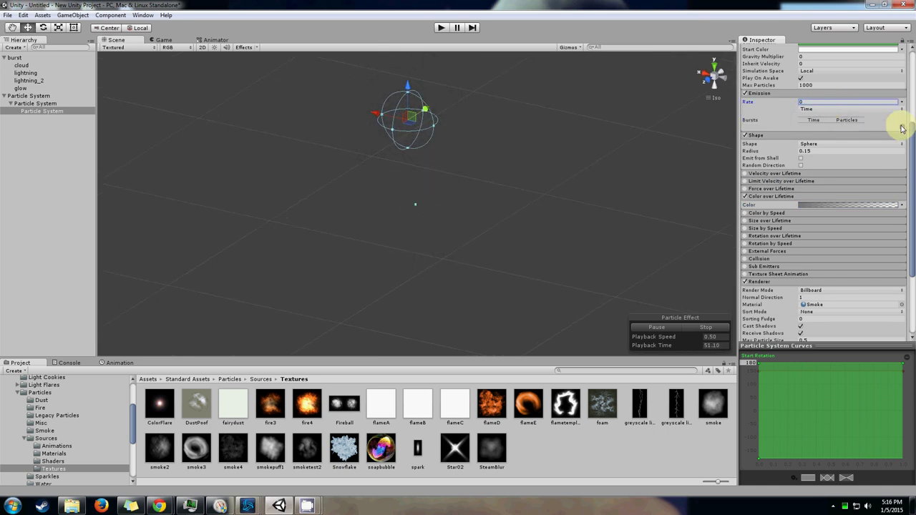
{"action": "left_click", "coordinate": [902, 127]}
{"action": "left_click", "coordinate": [842, 127]}
{"action": "type", "text": "10"}
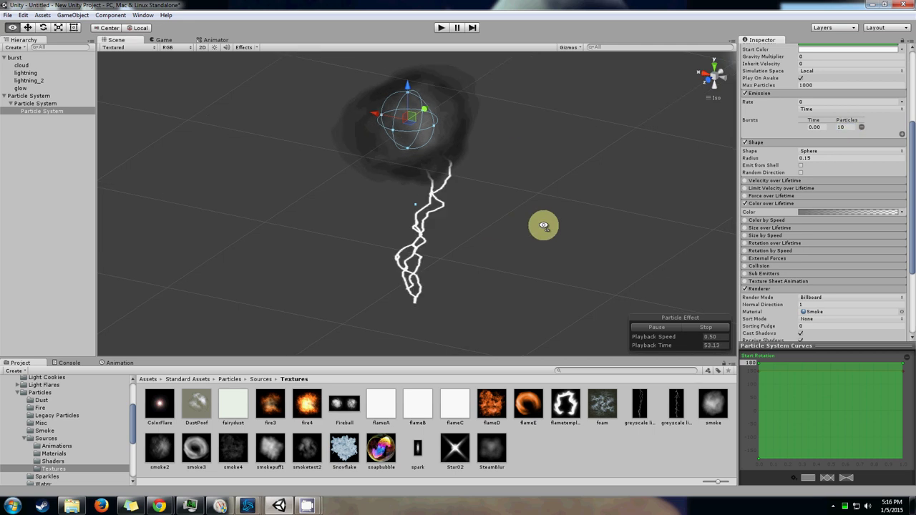
{"action": "mouse_move", "coordinate": [522, 210]}
{"action": "left_mouse_down", "text": "alt"}
{"action": "mouse_move", "coordinate": [528, 201]}
{"action": "mouse_move", "coordinate": [506, 207]}
{"action": "left_mouse_up", "text": "alt"}
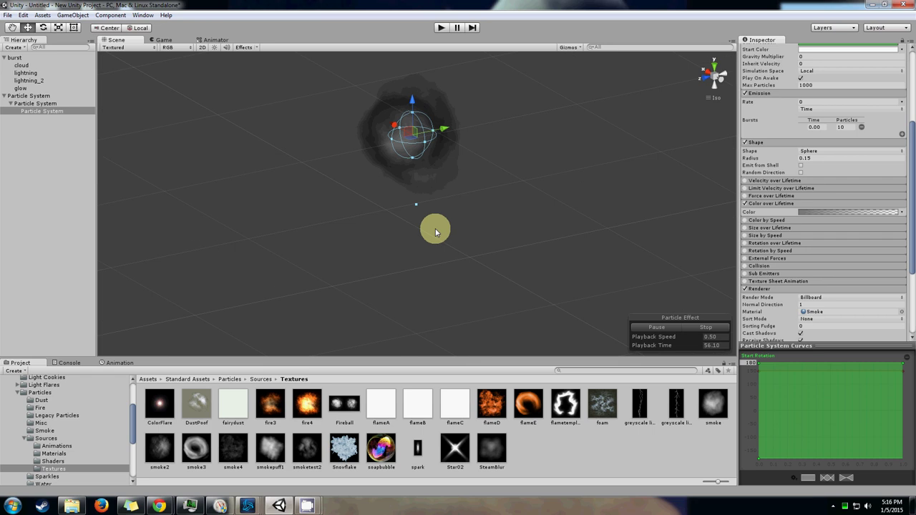
- Zoom out in the Scene view to see the whole smoke-and-lightning effect
{"action": "scroll", "coordinate": [436, 230], "scroll_direction": "down", "scroll_amount": 2}
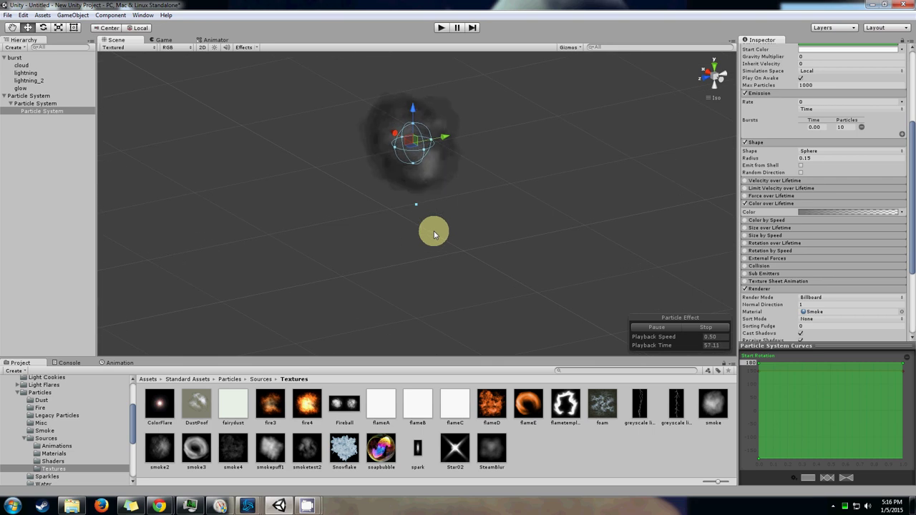